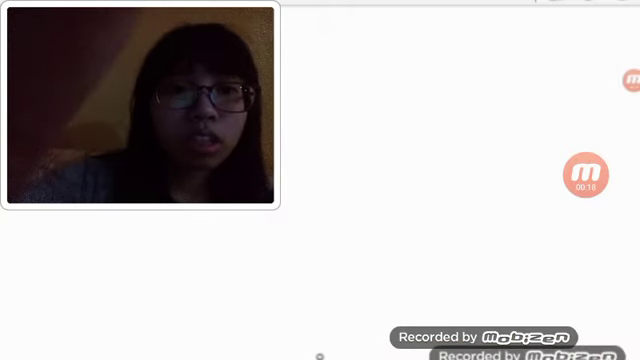
# Step: Raise the volume and scrub Kristina's Draw My Life forward to about 1:40
pyautogui.press('XF86AudioRaiseVolume')
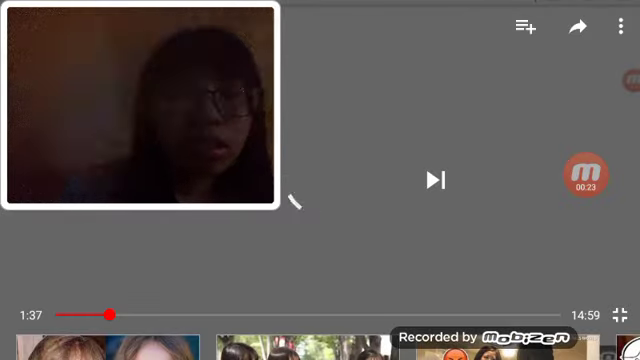
pyautogui.moveTo(110, 314); pyautogui.dragTo(161, 314)
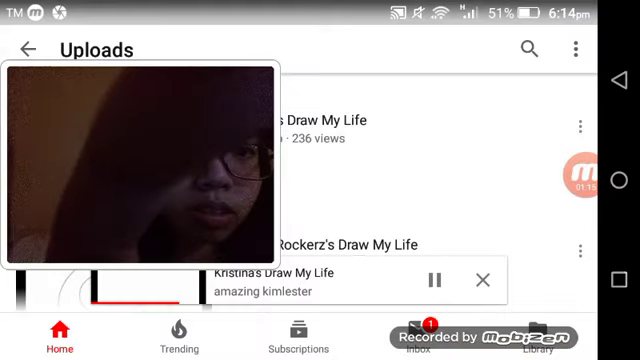
pyautogui.scroll(-1, 400, 180)
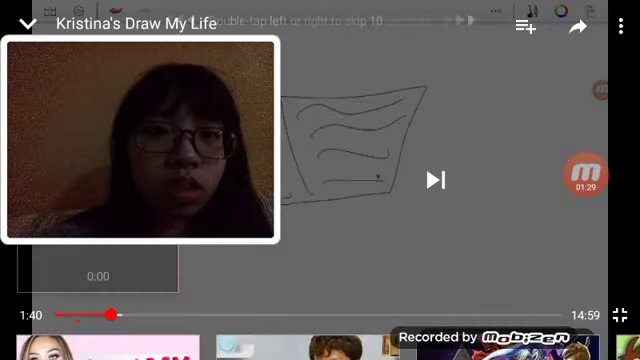
# Step: Drag the seek bar back to rewind Kristina's Draw My Life to 0:00
pyautogui.moveTo(110, 314); pyautogui.dragTo(57, 314)
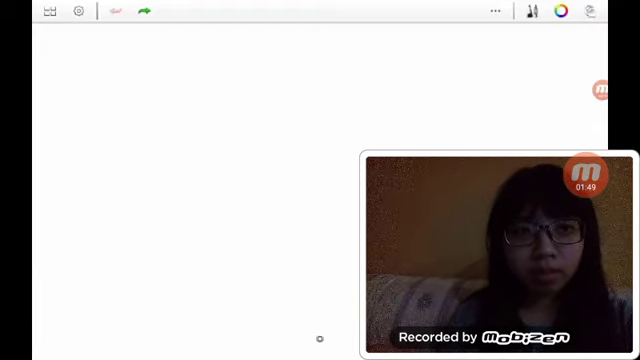
# Step: Check the pen brush settings and handwrite the date 10/14/06 at top left
pyautogui.click(532, 11)
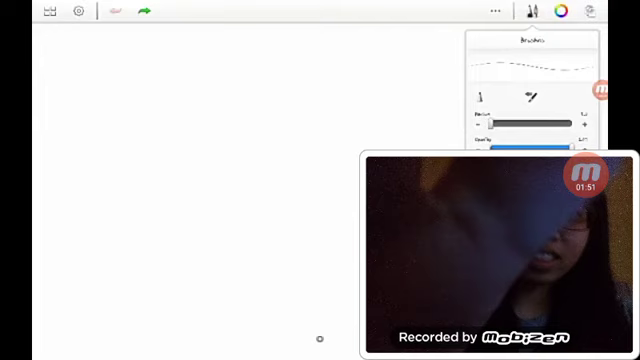
pyautogui.click(532, 11)
pyautogui.press('XF86AudioRaiseVolume')
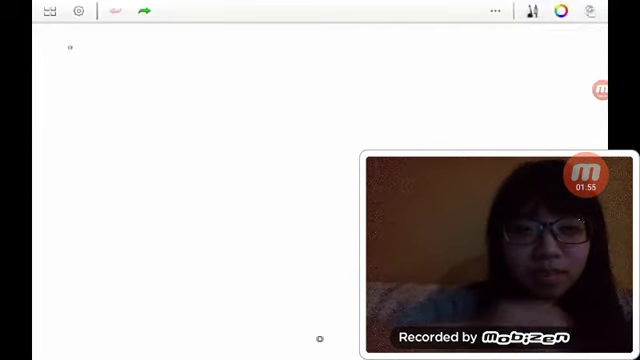
pyautogui.moveTo(58, 60); pyautogui.dragTo(53, 92)
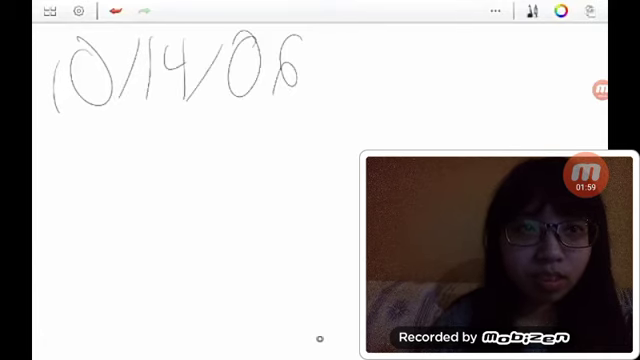
# Step: Draw the tall building with its door and windows, then undo the extra windows
pyautogui.moveTo(431, 112); pyautogui.dragTo(433, 150)
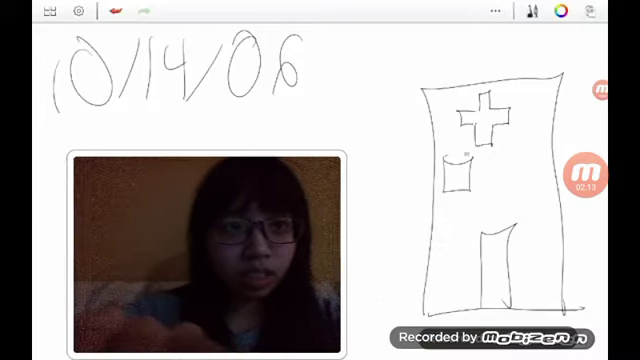
pyautogui.moveTo(490, 155); pyautogui.dragTo(515, 182)
pyautogui.moveTo(523, 153); pyautogui.dragTo(545, 185)
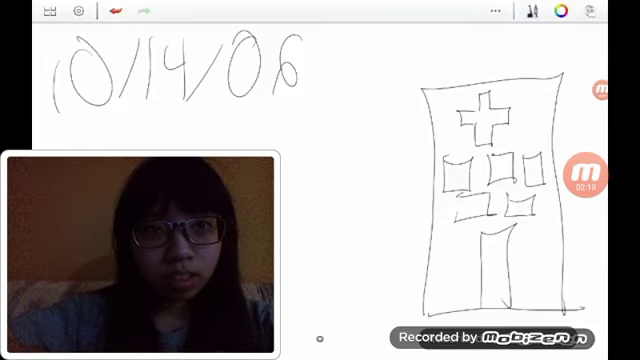
pyautogui.moveTo(522, 232); pyautogui.dragTo(548, 255)
pyautogui.moveTo(434, 240); pyautogui.dragTo(465, 253)
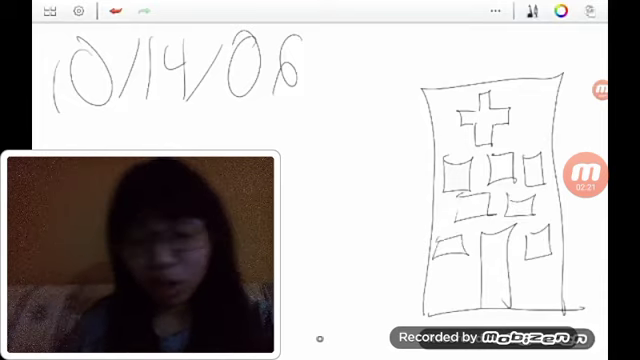
pyautogui.click(116, 10)
pyautogui.click(116, 10)
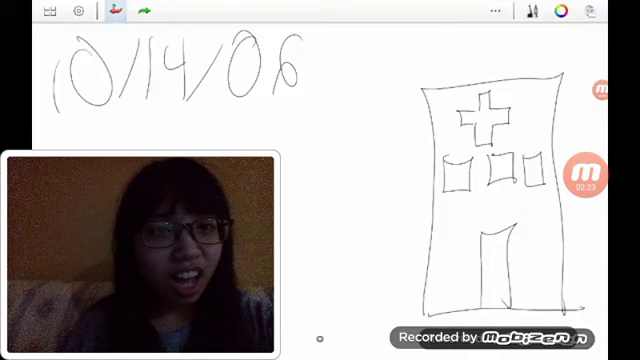
pyautogui.click(116, 10)
pyautogui.click(116, 10)
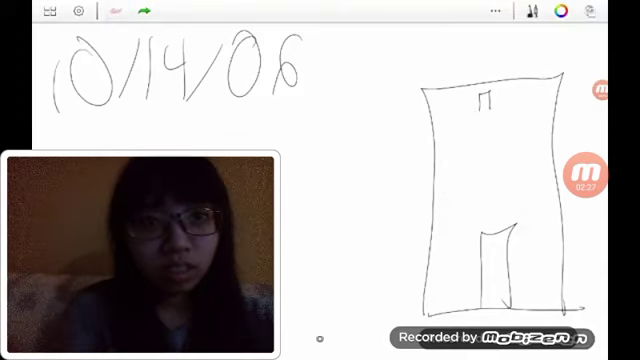
pyautogui.click(49, 11)
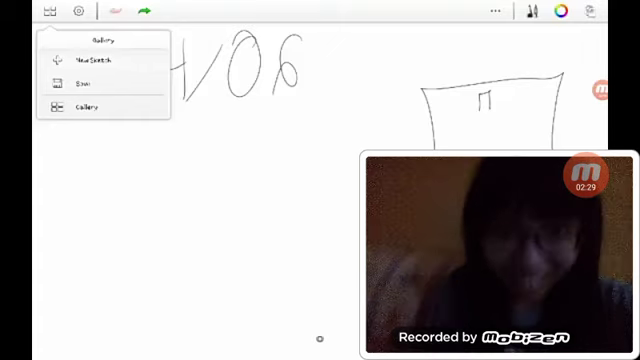
# Step: Discard the building for a new sketch and draw the creature's round head and segmented body
pyautogui.click(93, 60)
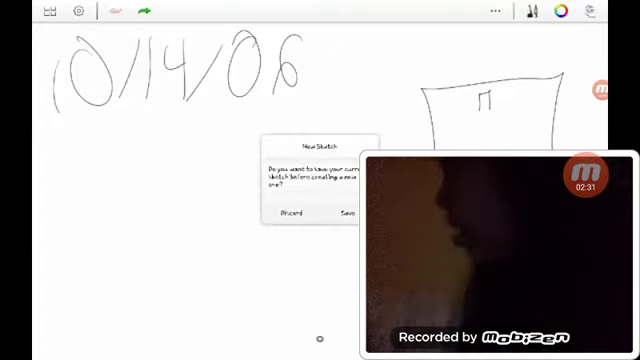
pyautogui.click(291, 211)
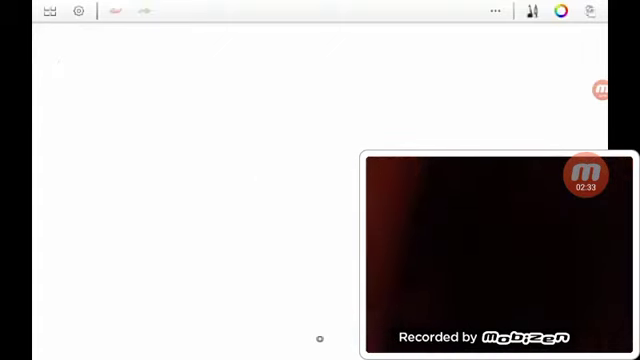
pyautogui.moveTo(481, 93)
pyautogui.mouseDown()
pyautogui.moveTo(429, 50)
pyautogui.moveTo(486, 98)
pyautogui.mouseUp()
pyautogui.moveTo(330, 84); pyautogui.dragTo(377, 50)
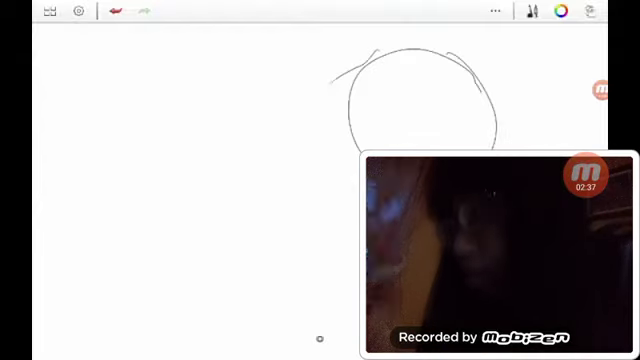
pyautogui.moveTo(343, 70); pyautogui.dragTo(330, 210)
pyautogui.moveTo(291, 118); pyautogui.dragTo(278, 158)
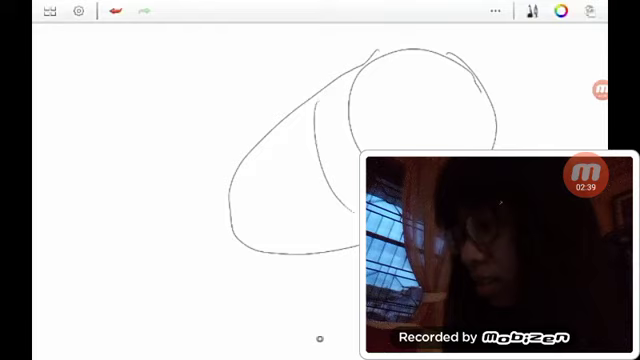
pyautogui.moveTo(292, 118); pyautogui.dragTo(290, 245)
pyautogui.moveTo(265, 145); pyautogui.dragTo(255, 238)
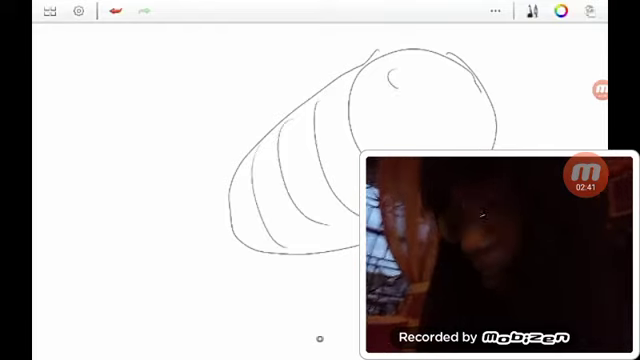
# Step: Add the creature's eyes, mouth, pupils and hair stroke, undoing the last small mark
pyautogui.moveTo(392, 70); pyautogui.dragTo(390, 72)
pyautogui.moveTo(450, 112); pyautogui.dragTo(447, 113)
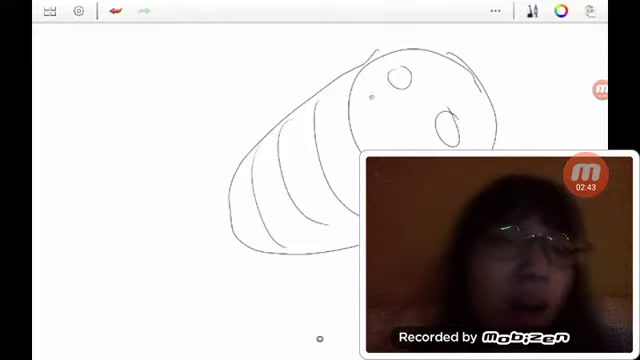
pyautogui.moveTo(461, 40); pyautogui.dragTo(463, 70)
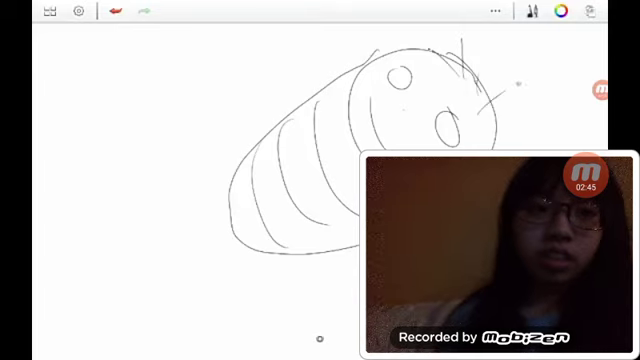
pyautogui.click(397, 76)
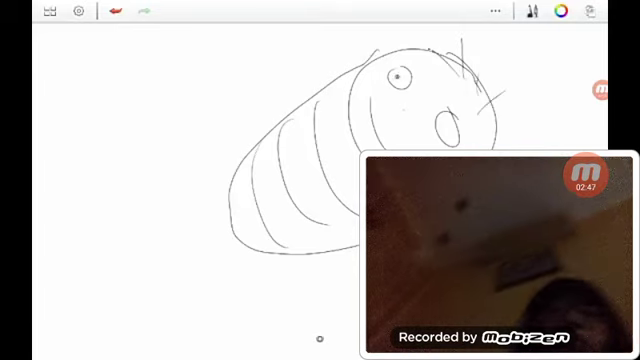
pyautogui.click(399, 76)
pyautogui.click(445, 128)
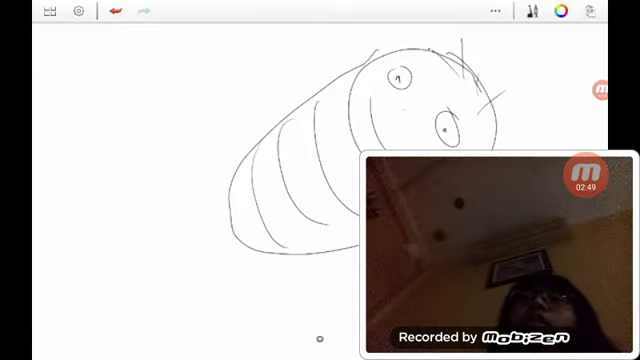
pyautogui.click(397, 59)
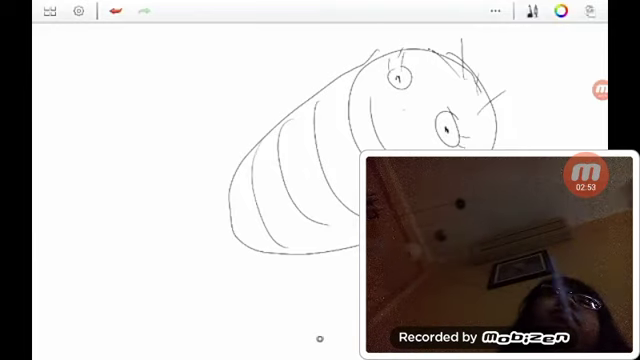
pyautogui.click(115, 11)
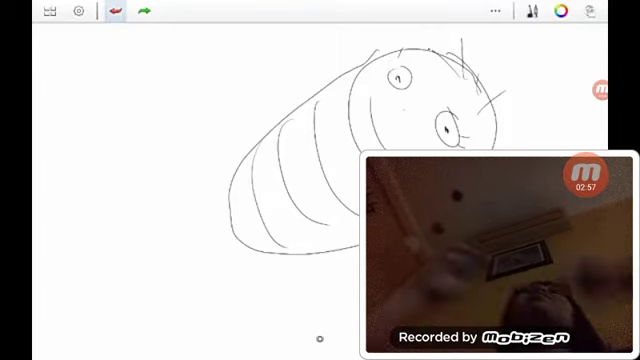
# Step: Discard the creature for a new sketch and draw a box with wavy lines on its right panel
pyautogui.click(49, 11)
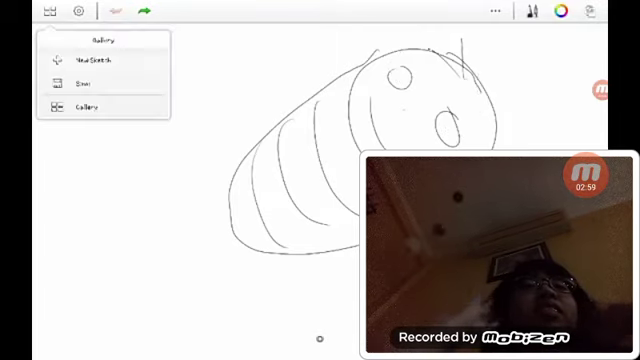
pyautogui.click(70, 60)
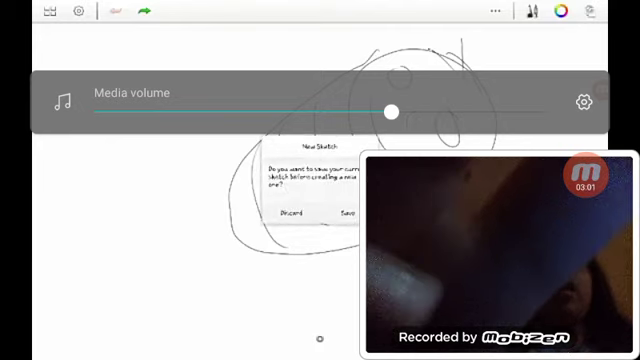
pyautogui.click(291, 212)
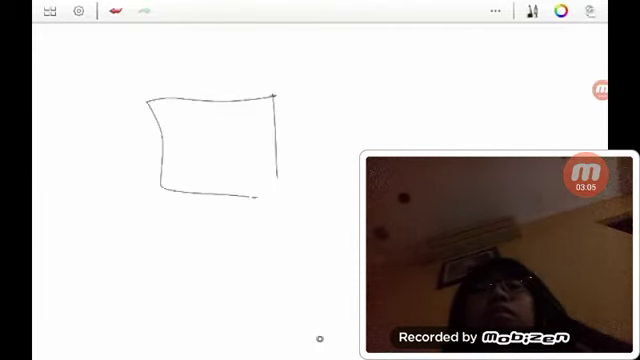
pyautogui.moveTo(274, 96); pyautogui.dragTo(403, 150)
pyautogui.moveTo(281, 99); pyautogui.dragTo(312, 194)
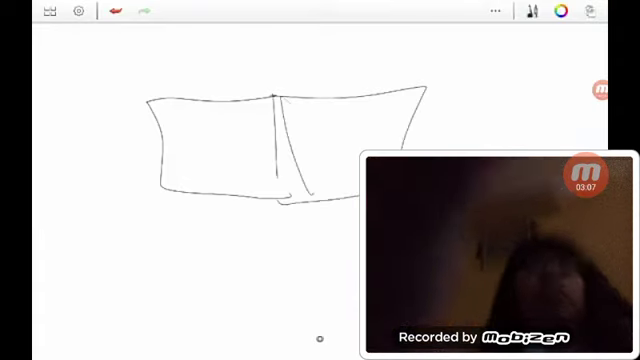
pyautogui.moveTo(297, 112); pyautogui.dragTo(402, 100)
pyautogui.moveTo(312, 136); pyautogui.dragTo(405, 118)
pyautogui.press('XF86AudioRaiseVolume')
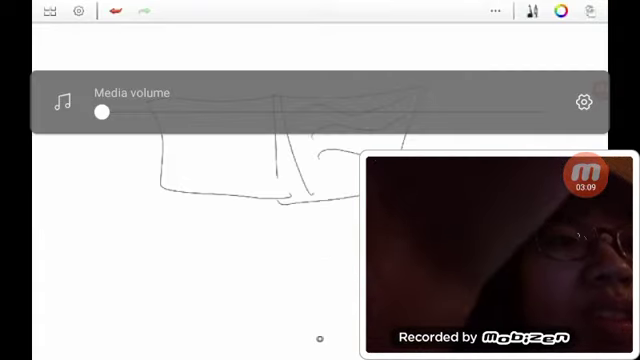
pyautogui.press('XF86AudioRaiseVolume')
pyautogui.press('XF86AudioRaiseVolume')
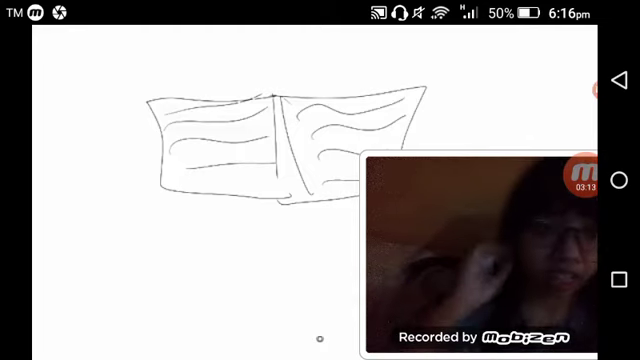
# Step: Discard the box sketch and handwrite '2 year old' on the fresh canvas
pyautogui.click(49, 11)
pyautogui.click(86, 60)
pyautogui.click(291, 213)
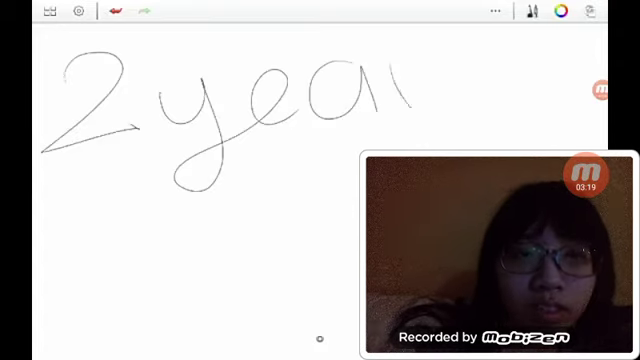
pyautogui.moveTo(405, 70); pyautogui.dragTo(500, 100)
pyautogui.moveTo(130, 225)
pyautogui.mouseDown()
pyautogui.moveTo(130, 260)
pyautogui.moveTo(240, 265)
pyautogui.mouseUp()
pyautogui.moveTo(330, 220); pyautogui.dragTo(275, 165)
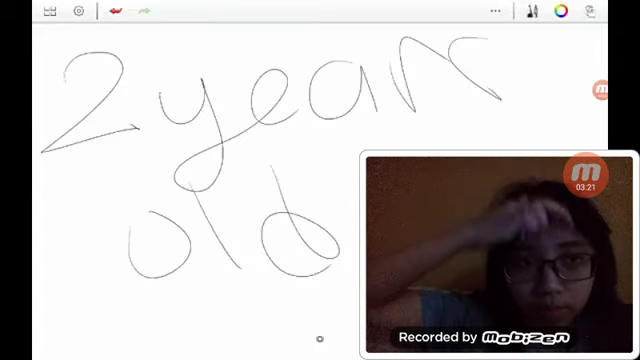
# Step: Discard the '2 year old' sketch for a blank canvas
pyautogui.click(49, 11)
pyautogui.click(90, 60)
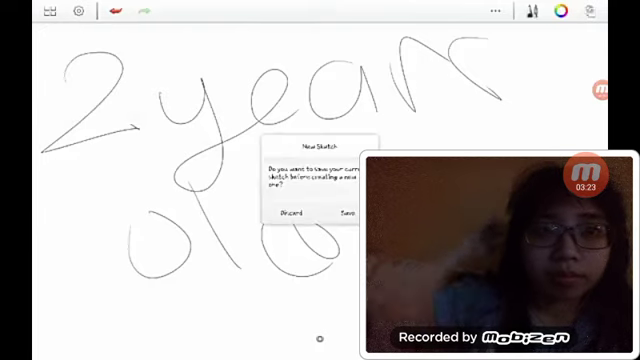
pyautogui.click(291, 212)
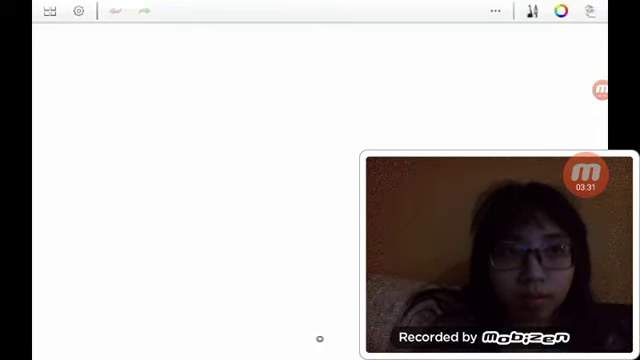
# Step: Write the letters 'Sye', then discard them for a new blank canvas
pyautogui.click(91, 56)
pyautogui.moveTo(166, 89)
pyautogui.mouseDown()
pyautogui.moveTo(236, 79)
pyautogui.moveTo(100, 203)
pyautogui.mouseUp()
pyautogui.moveTo(262, 100); pyautogui.dragTo(332, 128)
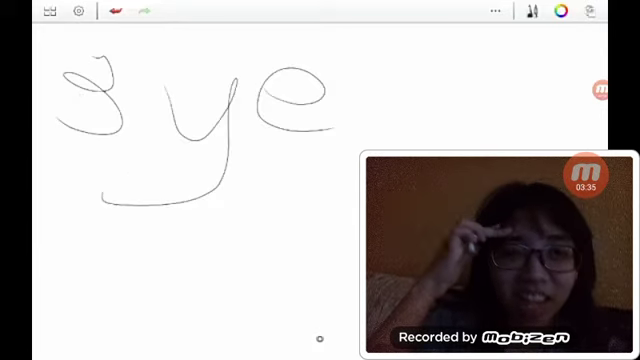
pyautogui.click(49, 11)
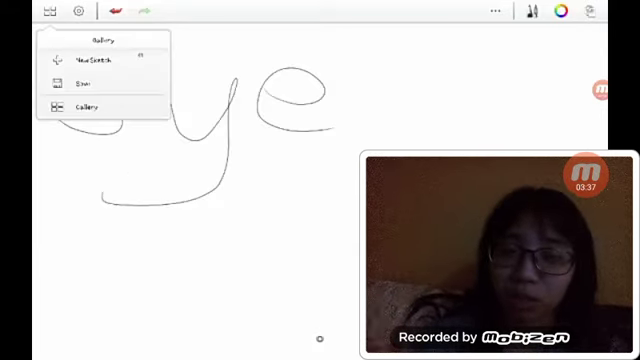
pyautogui.click(93, 60)
pyautogui.click(291, 212)
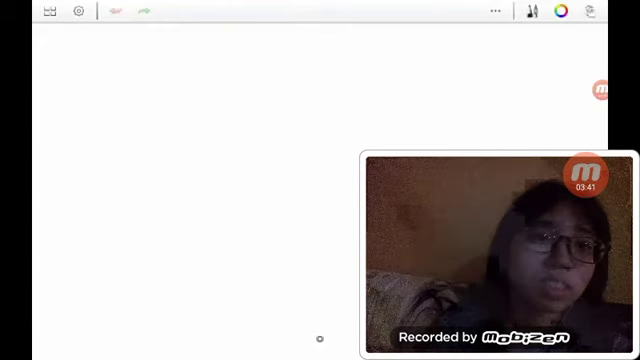
# Step: Draw a starburst with crossing strokes at top right, plus an angled line beside it
pyautogui.moveTo(431, 31); pyautogui.dragTo(493, 97)
pyautogui.moveTo(569, 40); pyautogui.dragTo(433, 107)
pyautogui.moveTo(493, 97); pyautogui.dragTo(572, 128)
pyautogui.moveTo(485, 110); pyautogui.dragTo(505, 125)
pyautogui.moveTo(483, 25); pyautogui.dragTo(457, 148)
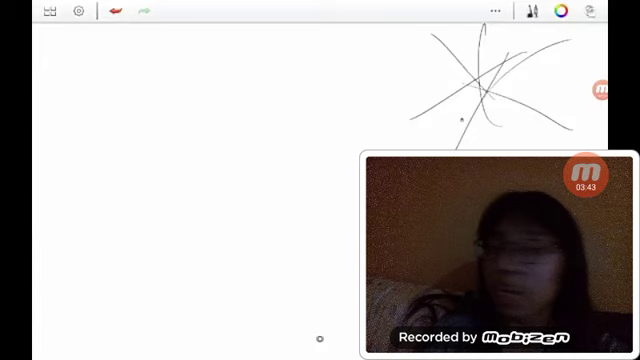
pyautogui.moveTo(441, 74); pyautogui.dragTo(575, 85)
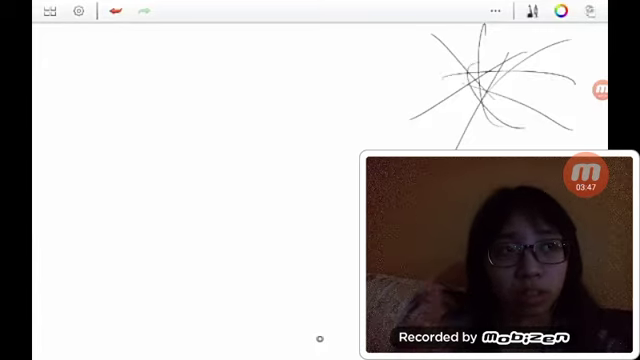
pyautogui.moveTo(381, 146); pyautogui.dragTo(470, 102)
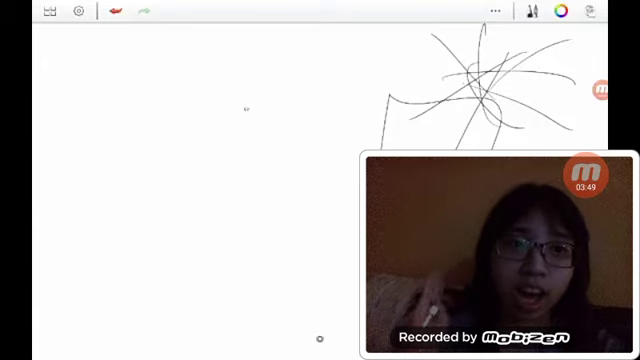
# Step: Draw tall vertical shapes below the starburst and scribble loops across the top
pyautogui.moveTo(213, 90); pyautogui.dragTo(195, 292)
pyautogui.moveTo(271, 80); pyautogui.dragTo(240, 265)
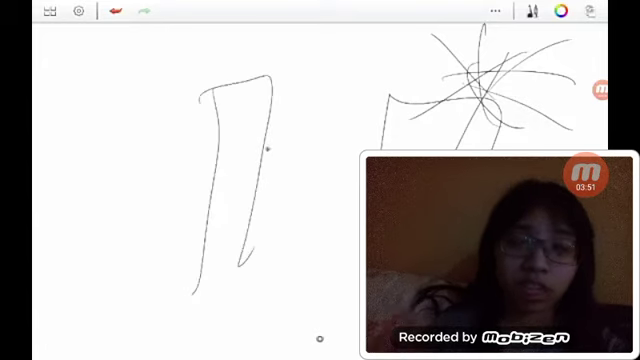
pyautogui.moveTo(258, 132)
pyautogui.mouseDown()
pyautogui.moveTo(335, 127)
pyautogui.moveTo(354, 257)
pyautogui.moveTo(352, 295)
pyautogui.moveTo(255, 305)
pyautogui.mouseUp()
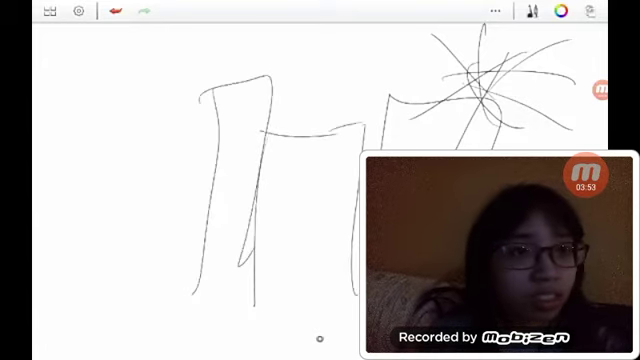
pyautogui.moveTo(301, 200); pyautogui.dragTo(305, 285)
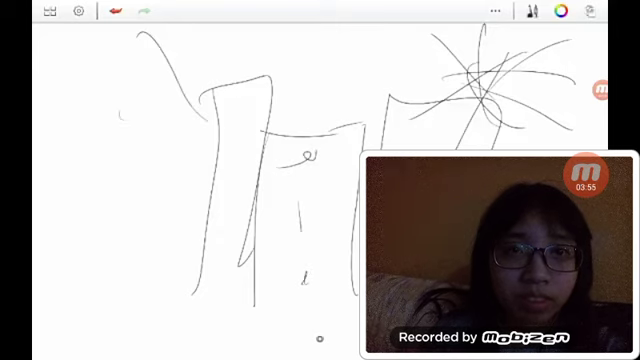
pyautogui.moveTo(120, 125); pyautogui.dragTo(215, 50)
pyautogui.moveTo(310, 28); pyautogui.dragTo(370, 85)
pyautogui.moveTo(345, 40); pyautogui.dragTo(420, 75)
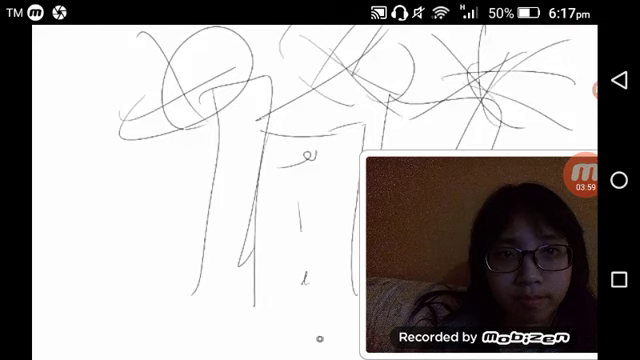
pyautogui.click(50, 10)
pyautogui.click(86, 59)
# Step: Discard the scribbled scene, undo the two stray strokes, and handwrite large 'SMC'
pyautogui.click(291, 211)
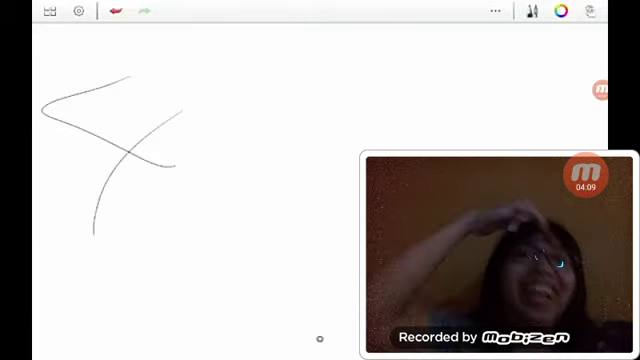
pyautogui.click(116, 10)
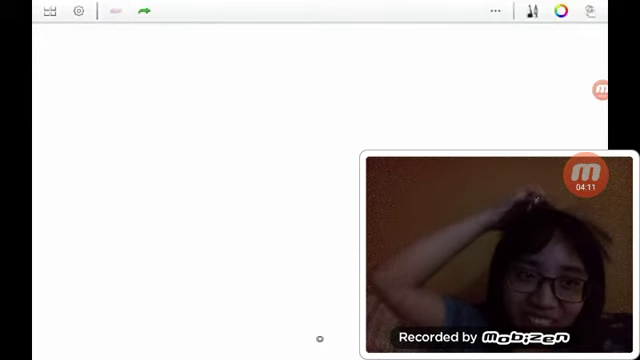
pyautogui.moveTo(166, 74); pyautogui.dragTo(42, 112)
pyautogui.moveTo(188, 130)
pyautogui.mouseDown()
pyautogui.moveTo(257, 122)
pyautogui.moveTo(325, 150)
pyautogui.mouseUp()
pyautogui.moveTo(385, 42)
pyautogui.mouseDown()
pyautogui.moveTo(420, 65)
pyautogui.moveTo(440, 122)
pyautogui.mouseUp()
# Step: Handwrite 'south M…' and 'colle…' on the lines beneath SMC
pyautogui.moveTo(86, 180)
pyautogui.mouseDown()
pyautogui.moveTo(46, 215)
pyautogui.moveTo(35, 245)
pyautogui.mouseUp()
pyautogui.moveTo(118, 205)
pyautogui.mouseDown()
pyautogui.moveTo(100, 208)
pyautogui.moveTo(165, 230)
pyautogui.mouseUp()
pyautogui.moveTo(160, 145); pyautogui.dragTo(190, 215)
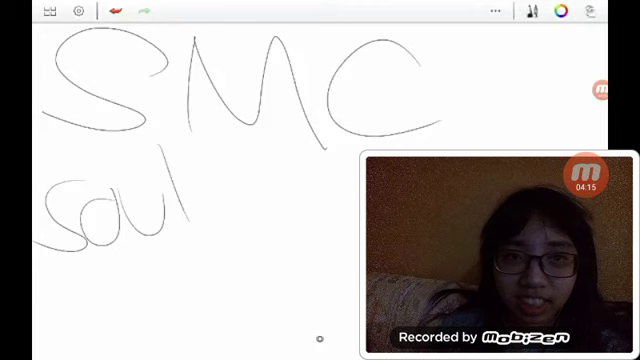
pyautogui.moveTo(152, 168); pyautogui.dragTo(200, 152)
pyautogui.moveTo(195, 135); pyautogui.dragTo(250, 213)
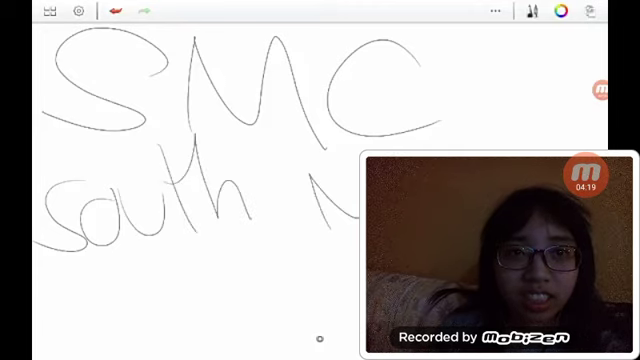
pyautogui.moveTo(228, 292); pyautogui.dragTo(218, 292)
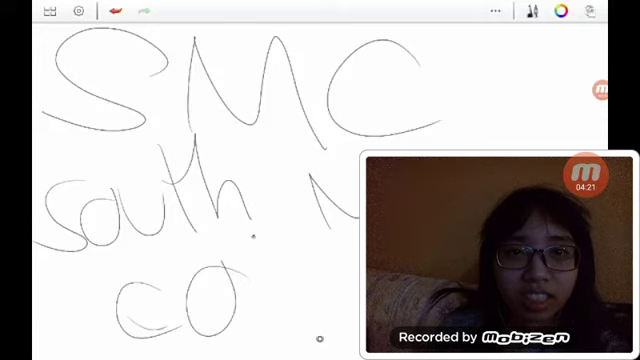
pyautogui.moveTo(268, 225); pyautogui.dragTo(276, 322)
pyautogui.moveTo(292, 222)
pyautogui.mouseDown()
pyautogui.moveTo(298, 322)
pyautogui.moveTo(348, 325)
pyautogui.mouseUp()
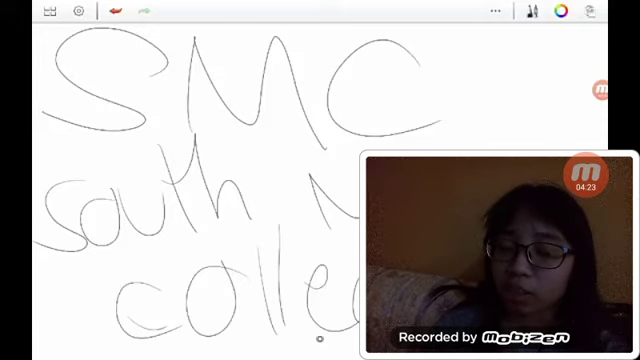
# Step: Discard the SMC sketch and handwrite the first name 'Nicole' at the top
pyautogui.click(49, 11)
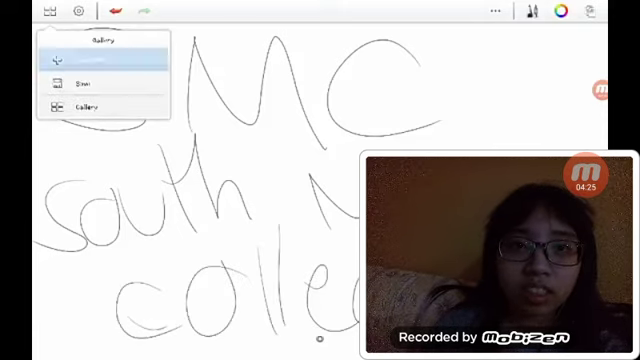
pyautogui.click(100, 60)
pyautogui.click(291, 212)
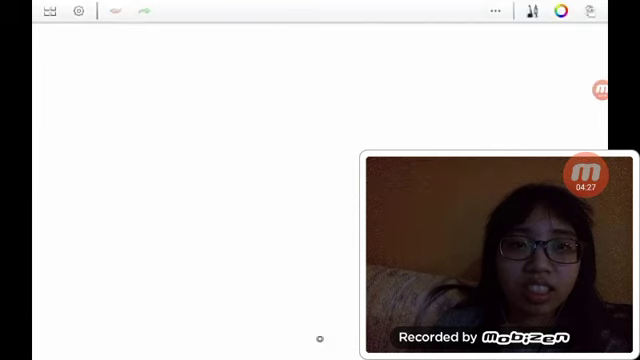
pyautogui.moveTo(104, 172); pyautogui.dragTo(181, 57)
pyautogui.moveTo(212, 80); pyautogui.dragTo(210, 152)
pyautogui.moveTo(280, 106); pyautogui.dragTo(240, 170)
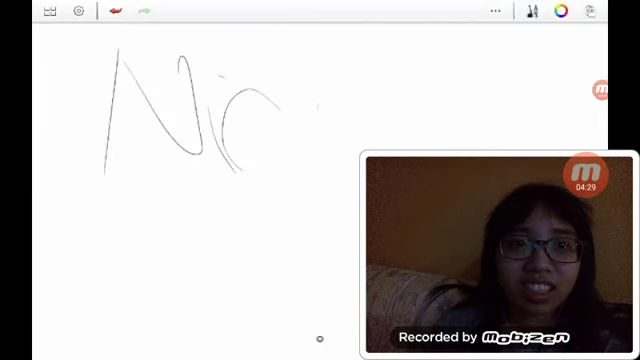
pyautogui.moveTo(372, 63); pyautogui.dragTo(368, 150)
pyautogui.moveTo(395, 130); pyautogui.dragTo(430, 108)
pyautogui.moveTo(57, 229); pyautogui.dragTo(50, 310)
# Step: Write the surname 'Esca…' beneath 'Nicole'
pyautogui.moveTo(55, 265); pyautogui.dragTo(175, 305)
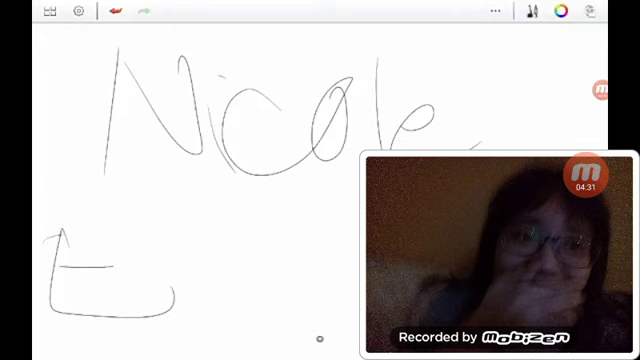
pyautogui.moveTo(240, 250); pyautogui.dragTo(245, 312)
pyautogui.moveTo(318, 258); pyautogui.dragTo(330, 308)
pyautogui.moveTo(336, 262); pyautogui.dragTo(356, 300)
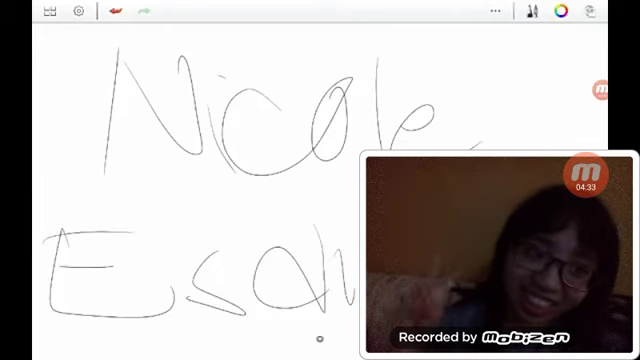
pyautogui.click(49, 11)
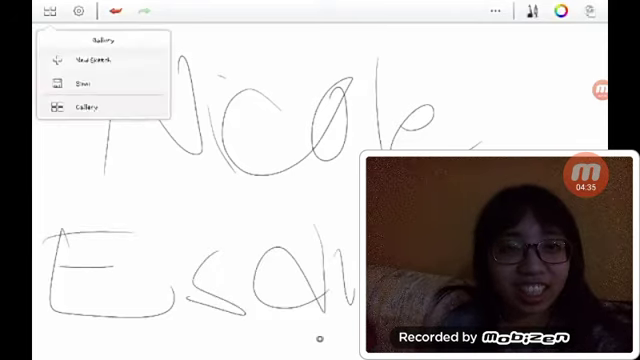
# Step: Start a new sketch and write 'Ms Bec…' at the top right
pyautogui.click(93, 60)
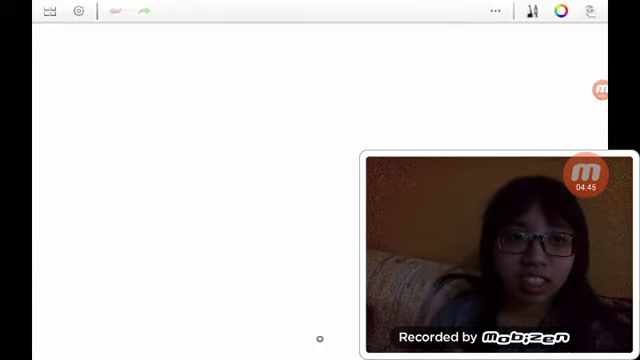
pyautogui.moveTo(393, 104); pyautogui.dragTo(460, 100)
pyautogui.moveTo(492, 58); pyautogui.dragTo(504, 98)
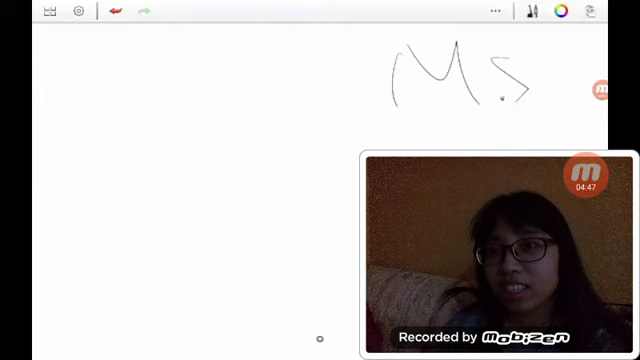
pyautogui.moveTo(412, 130)
pyautogui.mouseDown()
pyautogui.moveTo(455, 148)
pyautogui.moveTo(580, 148)
pyautogui.mouseUp()
# Step: Draw the girl's head, glasses, long hair and body, and outline the bed around her
pyautogui.moveTo(251, 81)
pyautogui.mouseDown()
pyautogui.moveTo(262, 82)
pyautogui.moveTo(250, 80)
pyautogui.mouseUp()
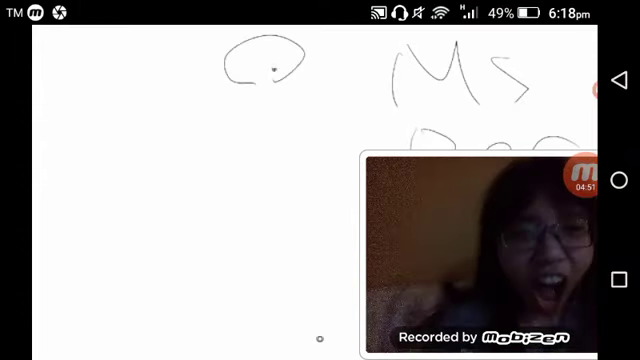
pyautogui.moveTo(248, 53)
pyautogui.mouseDown()
pyautogui.moveTo(258, 58)
pyautogui.moveTo(248, 52)
pyautogui.moveTo(276, 48)
pyautogui.mouseUp()
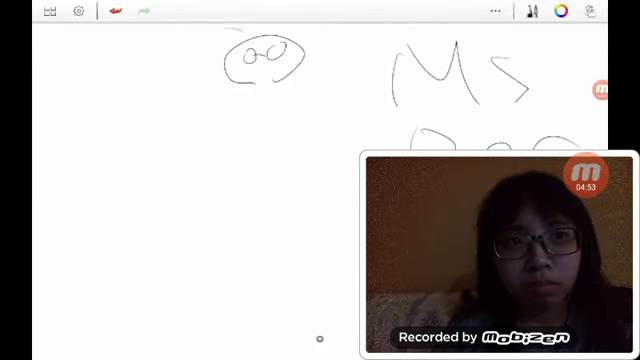
pyautogui.moveTo(240, 30); pyautogui.dragTo(185, 165)
pyautogui.moveTo(304, 70); pyautogui.dragTo(348, 165)
pyautogui.moveTo(495, 250); pyautogui.dragTo(140, 255)
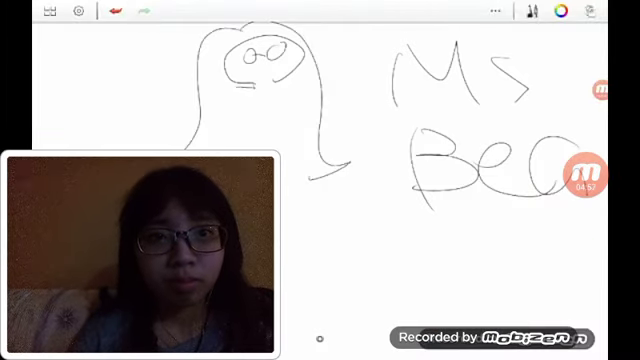
pyautogui.moveTo(322, 85); pyautogui.dragTo(328, 213)
pyautogui.moveTo(310, 178); pyautogui.dragTo(345, 170)
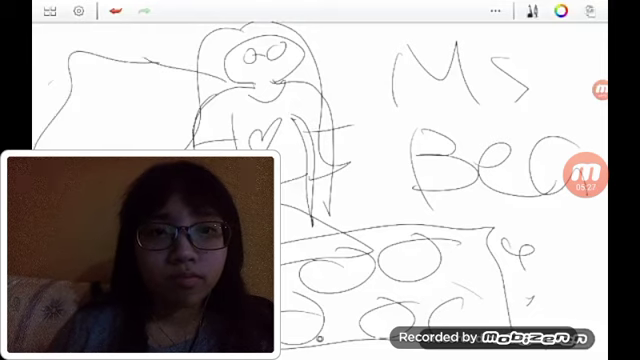
pyautogui.moveTo(476, 43); pyautogui.dragTo(340, 194)
# Step: Discard the bedroom drawing and draw a sad long-haired girl on the right
pyautogui.click(49, 11)
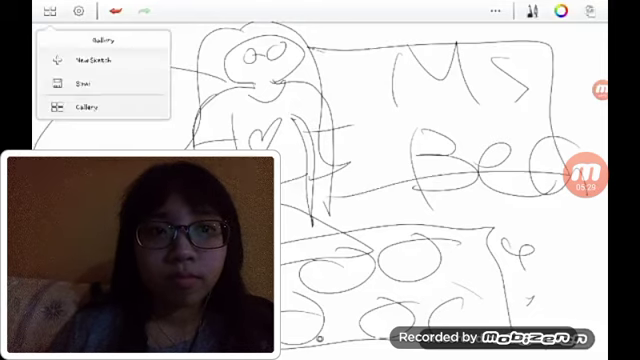
pyautogui.click(93, 60)
pyautogui.click(292, 212)
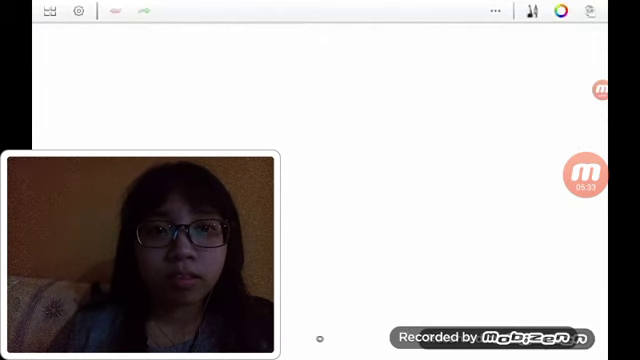
pyautogui.moveTo(425, 133)
pyautogui.mouseDown()
pyautogui.moveTo(379, 217)
pyautogui.moveTo(428, 140)
pyautogui.moveTo(426, 170)
pyautogui.mouseUp()
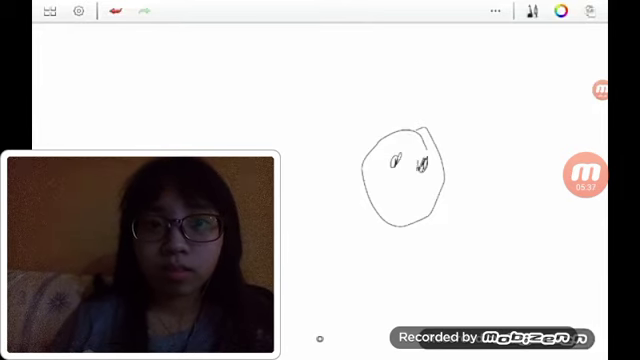
pyautogui.moveTo(388, 180); pyautogui.dragTo(389, 228)
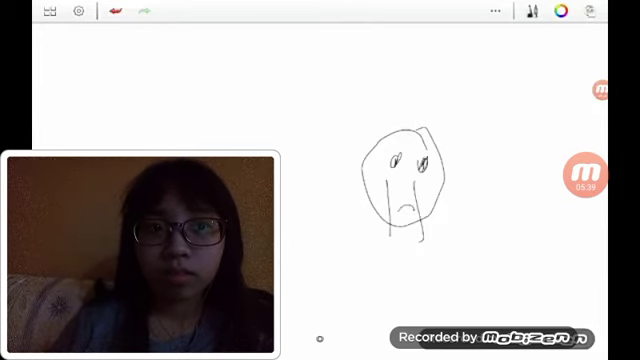
pyautogui.moveTo(405, 130); pyautogui.dragTo(528, 258)
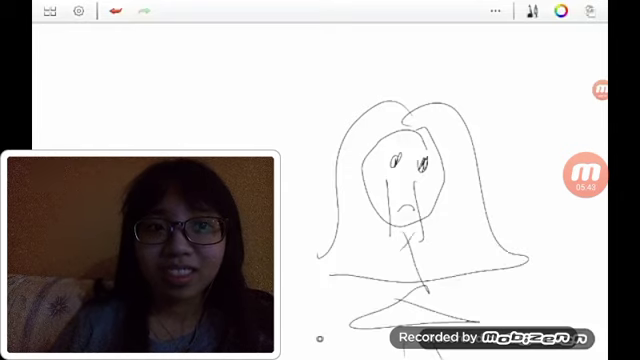
# Step: Draw the large smiling girl's face oval, eyes, nose, hair and neck at upper left
pyautogui.moveTo(240, 67); pyautogui.dragTo(264, 85)
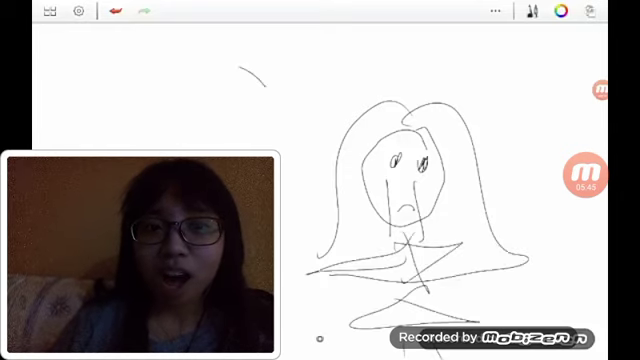
pyautogui.moveTo(258, 35); pyautogui.dragTo(262, 145)
pyautogui.moveTo(115, 148); pyautogui.dragTo(285, 68)
pyautogui.moveTo(181, 99); pyautogui.dragTo(188, 108)
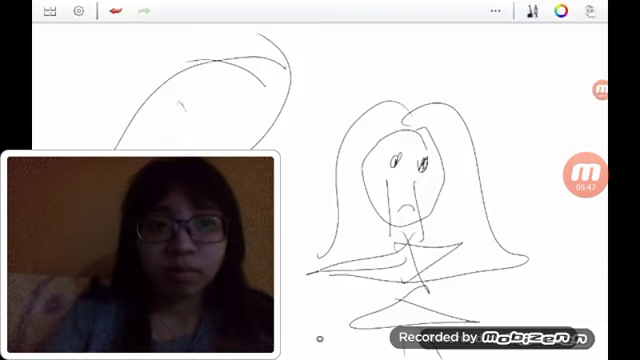
pyautogui.moveTo(140, 255); pyautogui.dragTo(497, 255)
pyautogui.moveTo(233, 92); pyautogui.dragTo(236, 102)
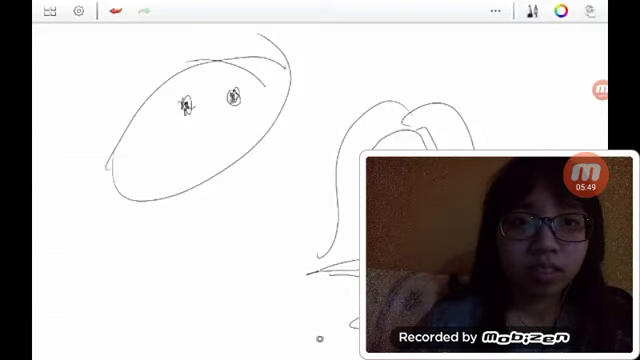
pyautogui.click(198, 131)
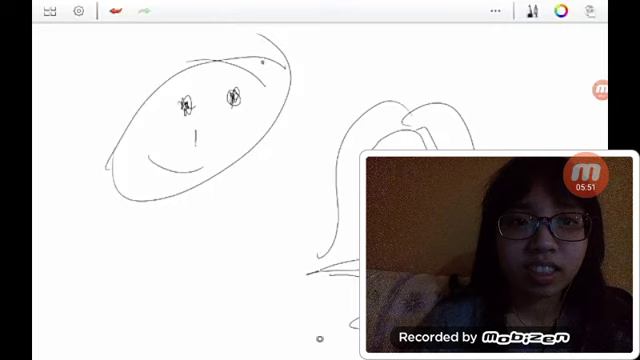
pyautogui.moveTo(120, 90); pyautogui.dragTo(285, 68)
pyautogui.moveTo(40, 278); pyautogui.dragTo(200, 45)
pyautogui.moveTo(270, 55); pyautogui.dragTo(305, 245)
pyautogui.moveTo(167, 203); pyautogui.dragTo(173, 226)
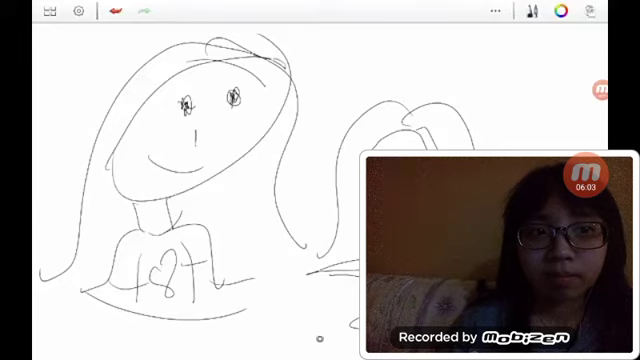
# Step: Discard the previous page and handwrite 'Juniour Pep…' on the blank canvas
pyautogui.click(49, 11)
pyautogui.click(93, 60)
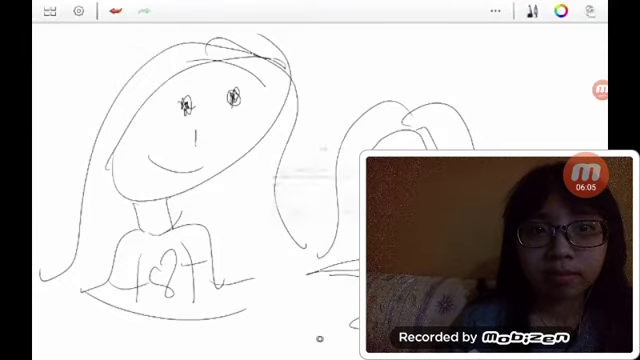
pyautogui.click(291, 211)
pyautogui.moveTo(62, 98); pyautogui.dragTo(102, 74)
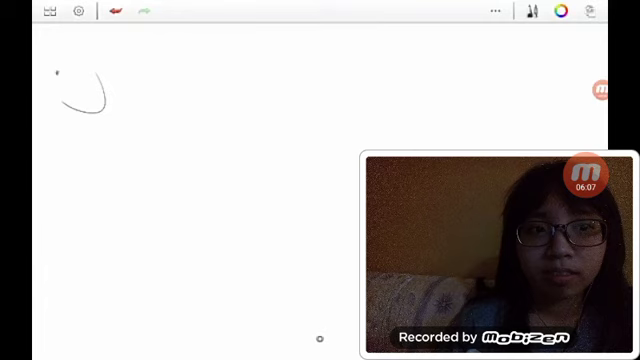
pyautogui.moveTo(313, 70); pyautogui.dragTo(300, 120)
pyautogui.moveTo(340, 80); pyautogui.dragTo(393, 85)
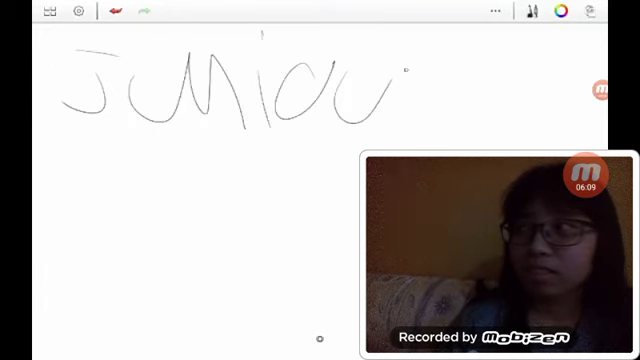
pyautogui.moveTo(415, 125); pyautogui.dragTo(445, 85)
pyautogui.moveTo(52, 230)
pyautogui.mouseDown()
pyautogui.moveTo(55, 158)
pyautogui.moveTo(88, 185)
pyautogui.moveTo(118, 228)
pyautogui.mouseUp()
pyautogui.moveTo(145, 170)
pyautogui.mouseDown()
pyautogui.moveTo(150, 235)
pyautogui.moveTo(152, 205)
pyautogui.mouseUp()
# Step: Discard the 'Juniour Pep…' page, write 'It was', and request another new sketch
pyautogui.click(49, 11)
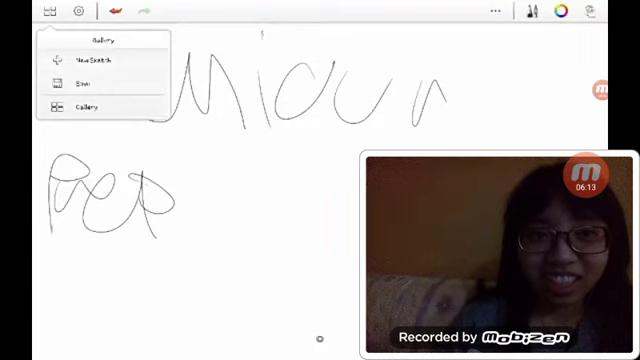
pyautogui.click(93, 60)
pyautogui.click(291, 212)
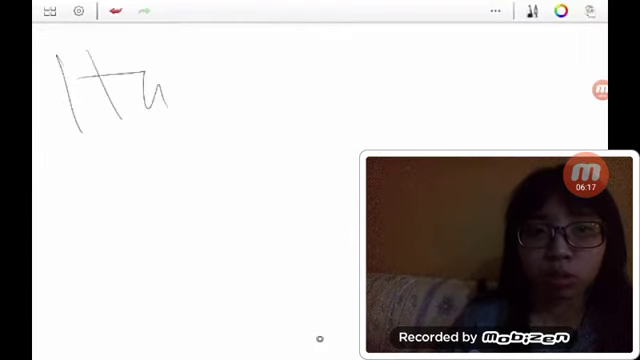
pyautogui.moveTo(322, 117); pyautogui.dragTo(290, 125)
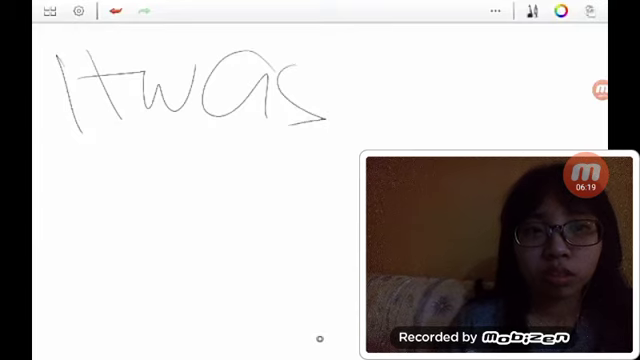
pyautogui.click(49, 11)
pyautogui.click(93, 60)
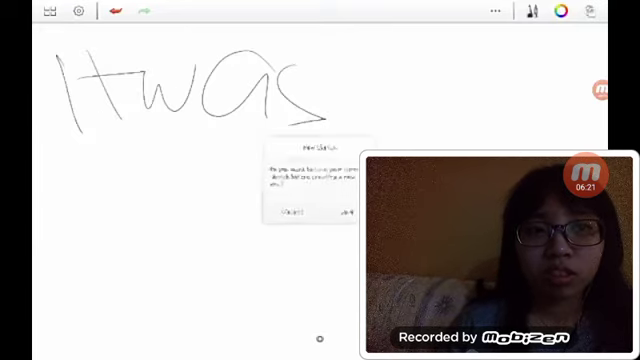
# Step: Discard the 'It was' page and draw a box with an oval and curved shapes
pyautogui.click(346, 211)
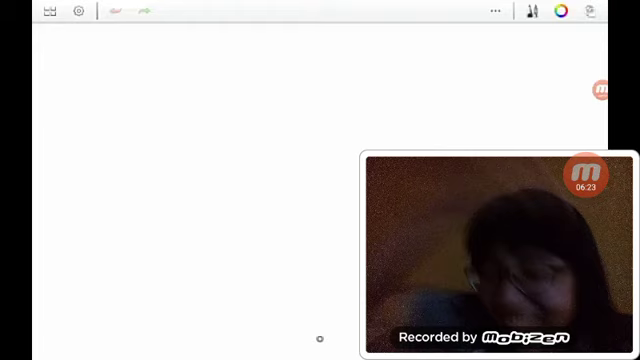
pyautogui.moveTo(410, 104); pyautogui.dragTo(358, 222)
pyautogui.moveTo(352, 86); pyautogui.dragTo(452, 150)
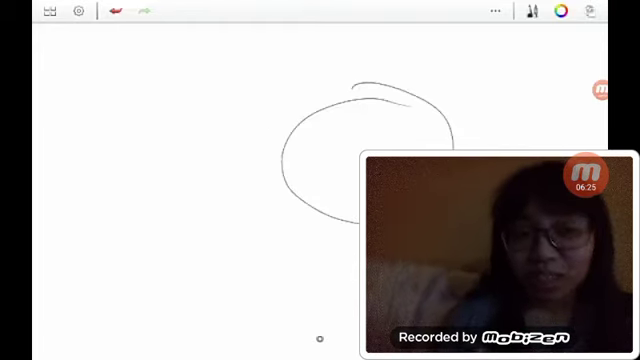
pyautogui.moveTo(106, 97)
pyautogui.mouseDown()
pyautogui.moveTo(97, 143)
pyautogui.moveTo(262, 25)
pyautogui.mouseUp()
pyautogui.moveTo(81, 105)
pyautogui.mouseDown()
pyautogui.moveTo(116, 55)
pyautogui.moveTo(262, 53)
pyautogui.moveTo(282, 44)
pyautogui.mouseUp()
pyautogui.moveTo(103, 326)
pyautogui.mouseDown()
pyautogui.moveTo(208, 238)
pyautogui.moveTo(288, 333)
pyautogui.moveTo(82, 354)
pyautogui.mouseUp()
pyautogui.moveTo(282, 105); pyautogui.dragTo(335, 70)
pyautogui.moveTo(274, 73); pyautogui.dragTo(260, 120)
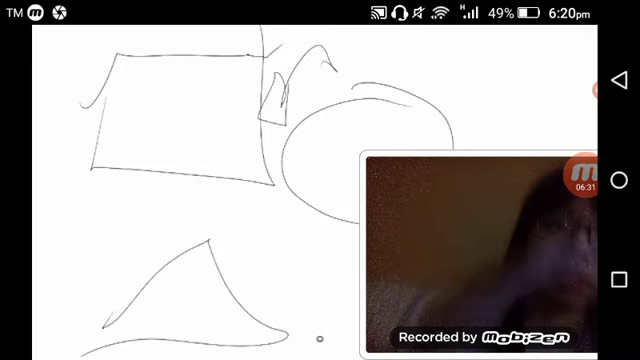
pyautogui.moveTo(268, 285); pyautogui.dragTo(335, 310)
pyautogui.moveTo(333, 258); pyautogui.dragTo(340, 318)
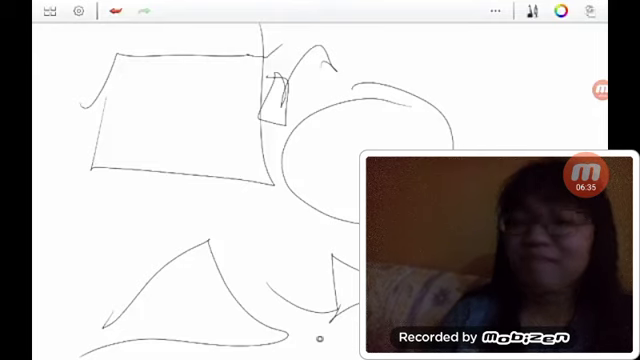
# Step: Discard the box sketch and draw a looping scribble with a pointed tip
pyautogui.click(49, 11)
pyautogui.click(92, 60)
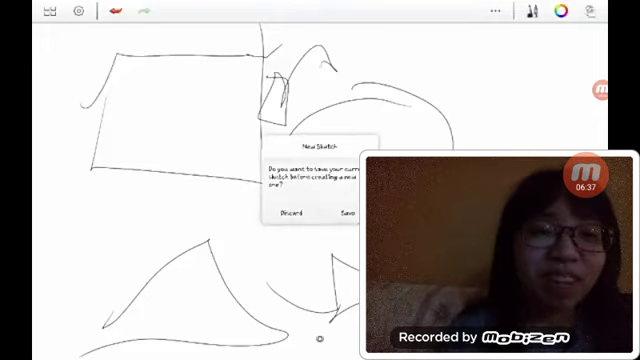
pyautogui.click(291, 212)
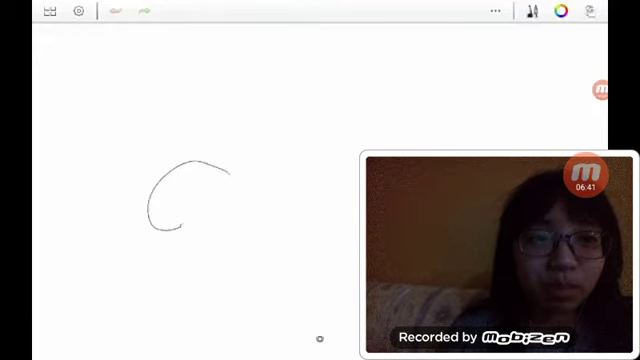
pyautogui.moveTo(231, 160)
pyautogui.mouseDown()
pyautogui.moveTo(276, 158)
pyautogui.moveTo(232, 182)
pyautogui.mouseUp()
pyautogui.moveTo(371, 124); pyautogui.dragTo(383, 137)
pyautogui.moveTo(333, 125); pyautogui.dragTo(390, 148)
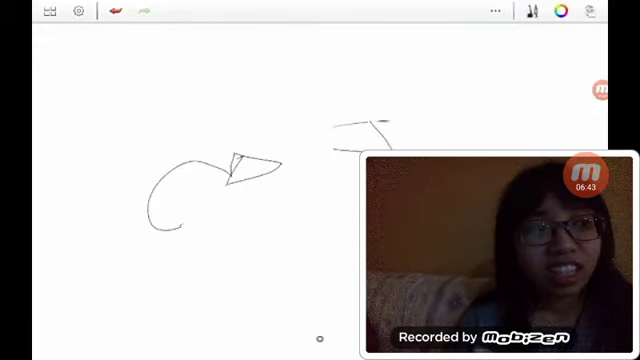
pyautogui.moveTo(320, 195); pyautogui.dragTo(360, 191)
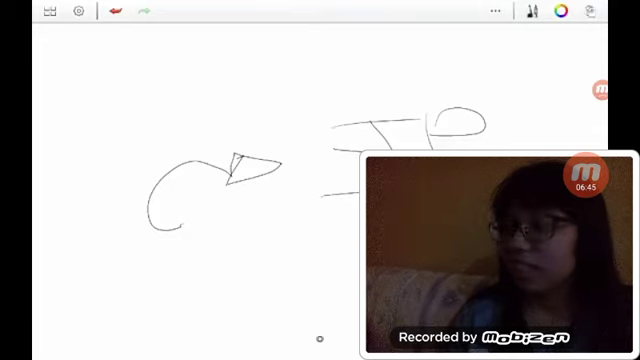
# Step: Discard the scribble without saving, leaving a blank canvas
pyautogui.click(49, 11)
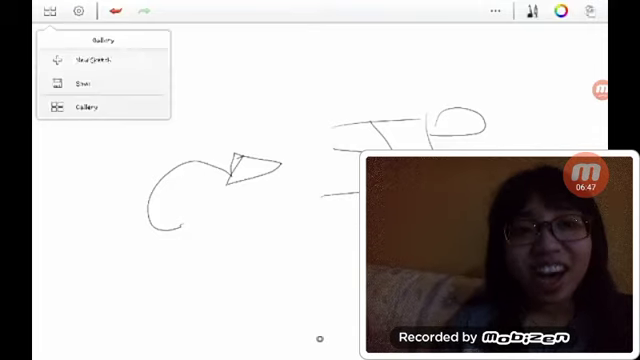
pyautogui.click(93, 60)
pyautogui.click(291, 211)
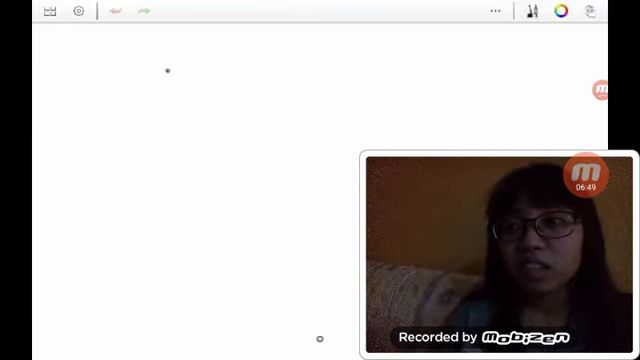
# Step: Add a final stroke, then discard the 'Cut' drawing without saving
pyautogui.moveTo(130, 130); pyautogui.dragTo(205, 108)
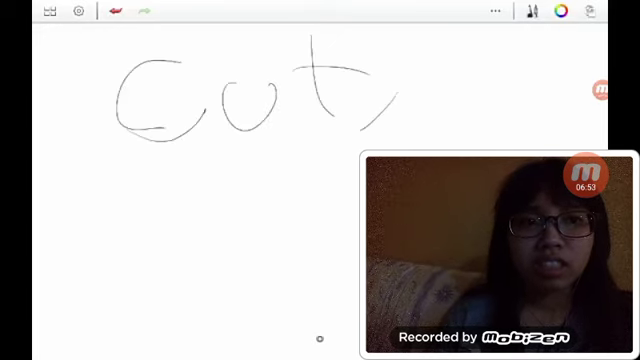
pyautogui.click(49, 11)
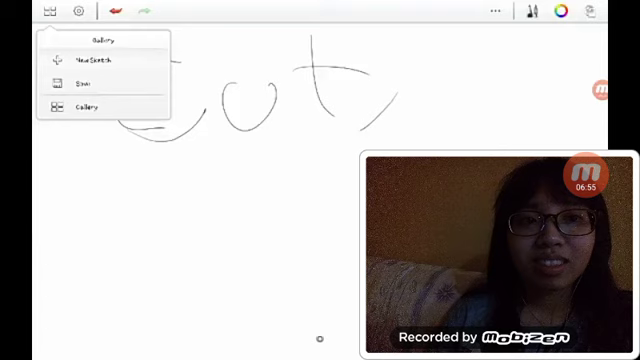
pyautogui.click(93, 60)
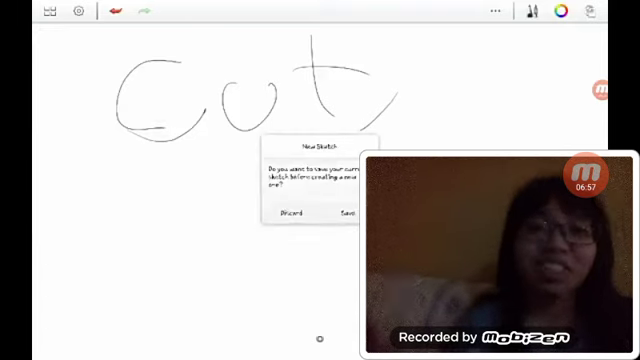
pyautogui.click(291, 212)
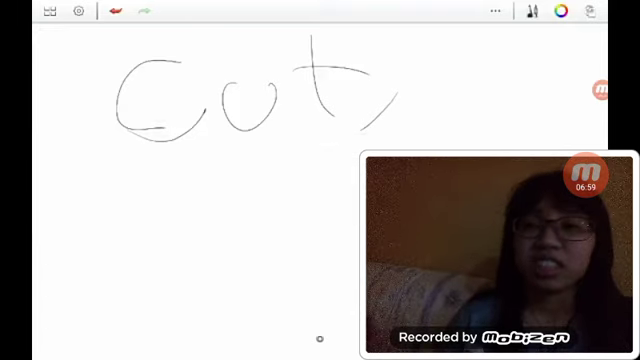
# Step: Sketch 'Day 2' with hearts and the word 'over…', then request a new sketch
pyautogui.moveTo(83, 72); pyautogui.dragTo(86, 150)
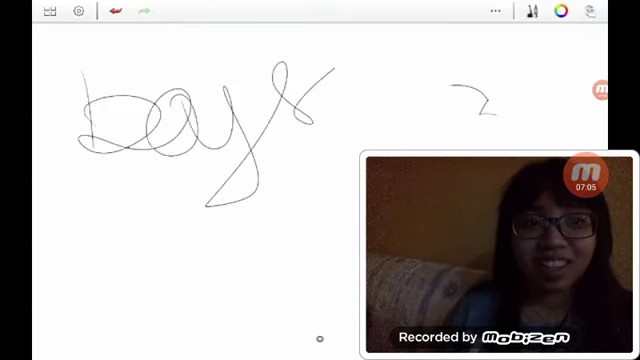
pyautogui.moveTo(478, 100); pyautogui.dragTo(475, 148)
pyautogui.moveTo(350, 135)
pyautogui.mouseDown()
pyautogui.moveTo(360, 165)
pyautogui.moveTo(355, 190)
pyautogui.mouseUp()
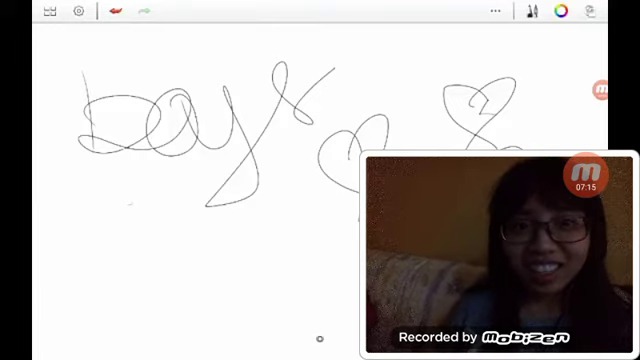
pyautogui.moveTo(136, 200); pyautogui.dragTo(118, 205)
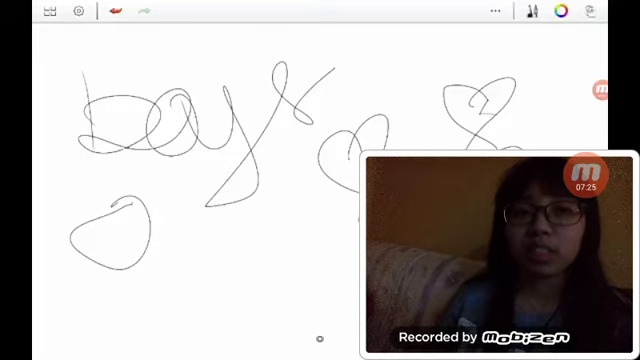
pyautogui.moveTo(158, 208); pyautogui.dragTo(167, 263)
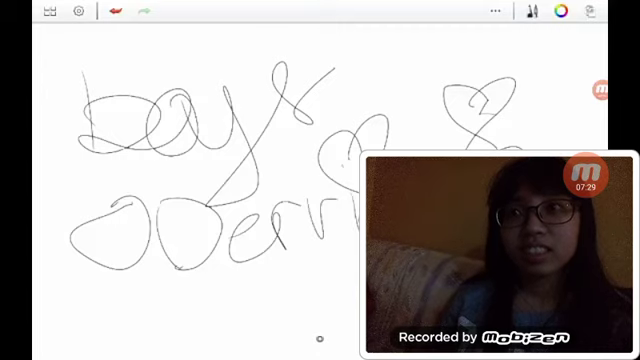
pyautogui.click(49, 11)
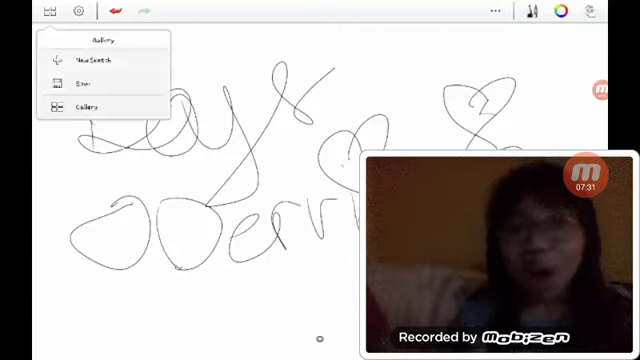
pyautogui.click(93, 60)
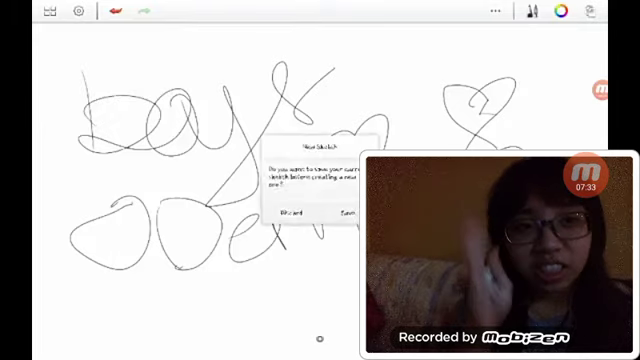
# Step: Discard the Day 2 page and write an underlined 'Grade 1' heading
pyautogui.click(291, 212)
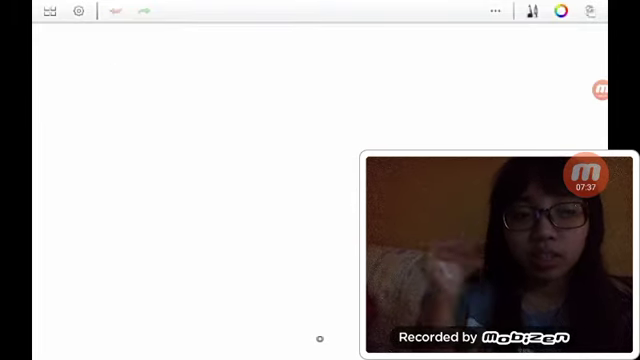
pyautogui.moveTo(105, 40); pyautogui.dragTo(157, 117)
pyautogui.moveTo(178, 78)
pyautogui.mouseDown()
pyautogui.moveTo(260, 72)
pyautogui.moveTo(292, 108)
pyautogui.mouseUp()
pyautogui.moveTo(330, 70)
pyautogui.mouseDown()
pyautogui.moveTo(345, 105)
pyautogui.moveTo(420, 95)
pyautogui.mouseUp()
pyautogui.moveTo(470, 50); pyautogui.dragTo(520, 108)
pyautogui.moveTo(60, 140); pyautogui.dragTo(560, 133)
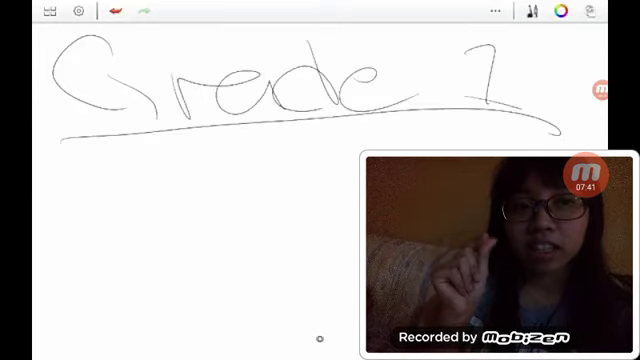
# Step: Write 'Teen…' beneath the 'Grade 1' underline
pyautogui.moveTo(86, 168); pyautogui.dragTo(82, 245)
pyautogui.moveTo(136, 178)
pyautogui.mouseDown()
pyautogui.moveTo(186, 166)
pyautogui.moveTo(190, 235)
pyautogui.mouseUp()
pyautogui.moveTo(210, 195)
pyautogui.mouseDown()
pyautogui.moveTo(290, 180)
pyautogui.moveTo(294, 212)
pyautogui.mouseUp()
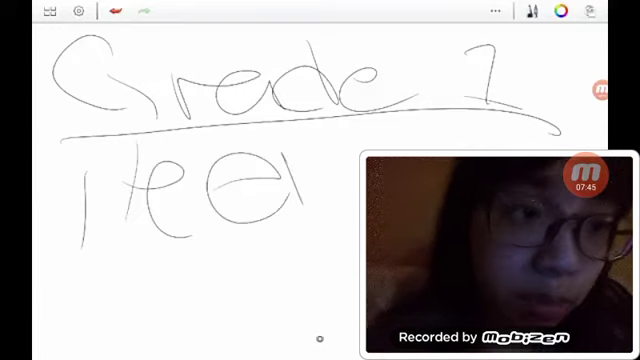
pyautogui.moveTo(298, 180); pyautogui.dragTo(348, 210)
pyautogui.moveTo(543, 115); pyautogui.dragTo(545, 135)
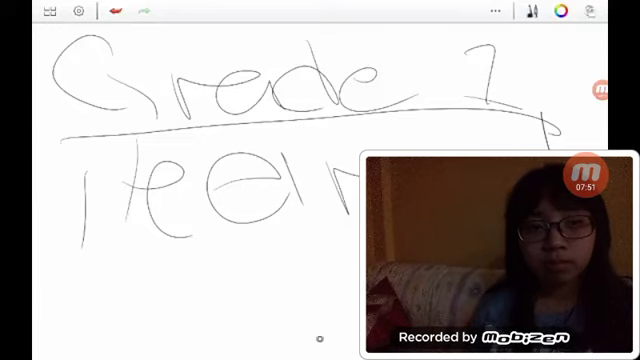
# Step: Discard the 'Grade 1' page without saving for a blank canvas
pyautogui.click(49, 11)
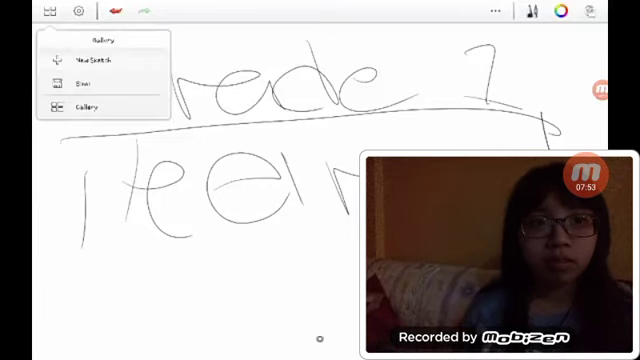
pyautogui.click(92, 60)
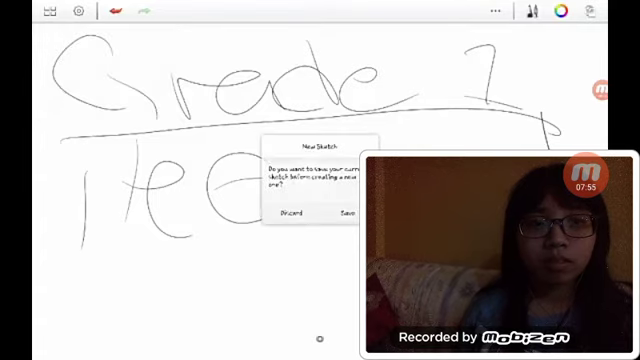
pyautogui.click(291, 212)
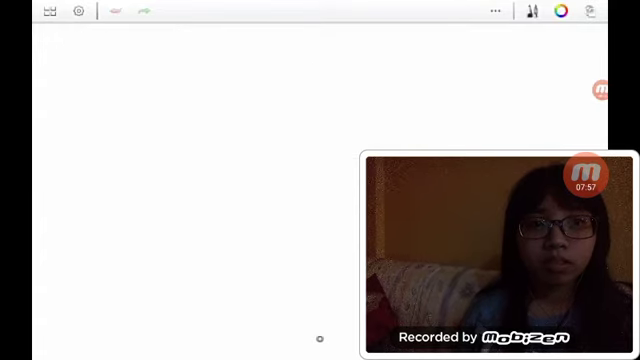
# Step: Write the name 'Dylan' and draw a stick figure and a heart below it
pyautogui.moveTo(78, 48); pyautogui.dragTo(86, 135)
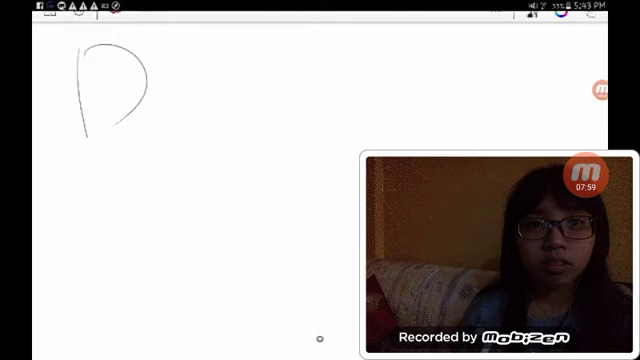
pyautogui.moveTo(153, 110); pyautogui.dragTo(197, 95)
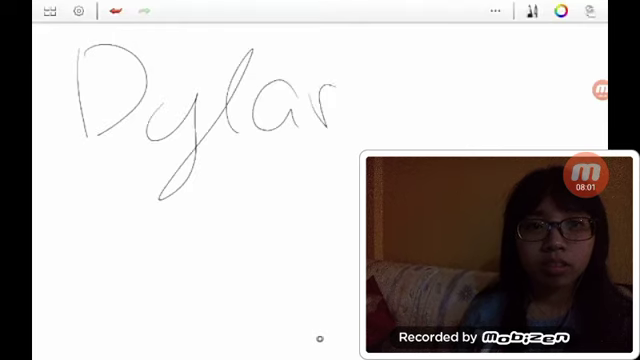
pyautogui.moveTo(334, 86); pyautogui.dragTo(372, 126)
pyautogui.moveTo(93, 212); pyautogui.dragTo(185, 208)
pyautogui.moveTo(137, 278)
pyautogui.mouseDown()
pyautogui.moveTo(100, 325)
pyautogui.moveTo(212, 328)
pyautogui.mouseUp()
pyautogui.moveTo(282, 150); pyautogui.dragTo(295, 190)
pyautogui.moveTo(237, 212); pyautogui.dragTo(290, 208)
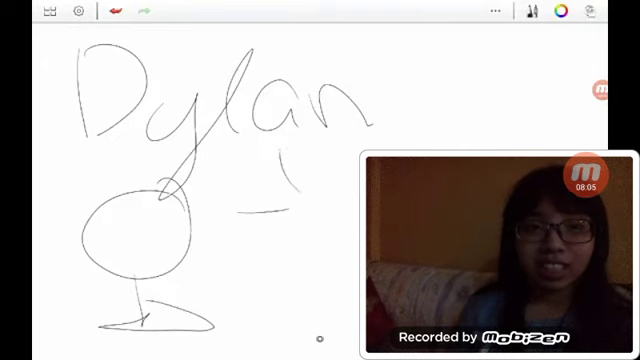
pyautogui.moveTo(300, 150); pyautogui.dragTo(295, 188)
pyautogui.click(128, 213)
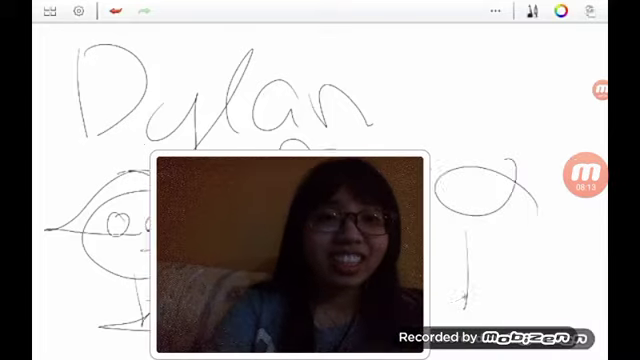
# Step: Draw the second figure, write 'Sav' at upper right, and request a new sketch
pyautogui.moveTo(465, 300); pyautogui.dragTo(493, 307)
pyautogui.moveTo(468, 285); pyautogui.dragTo(415, 308)
pyautogui.moveTo(486, 128); pyautogui.dragTo(495, 150)
pyautogui.moveTo(455, 58); pyautogui.dragTo(438, 112)
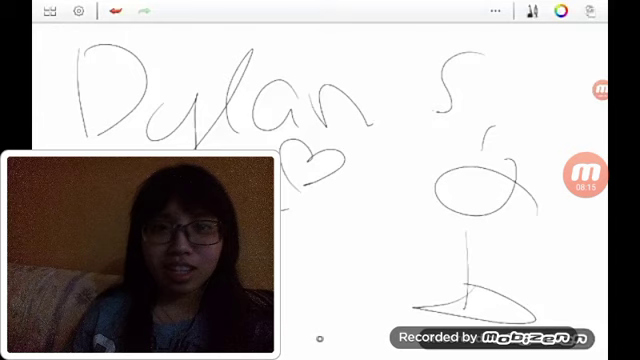
pyautogui.moveTo(488, 82); pyautogui.dragTo(497, 108)
pyautogui.moveTo(505, 72); pyautogui.dragTo(544, 66)
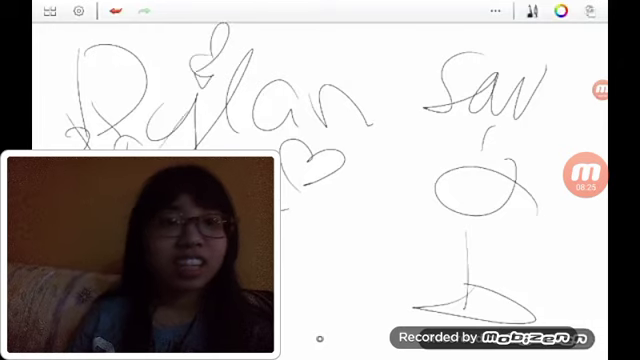
pyautogui.click(49, 11)
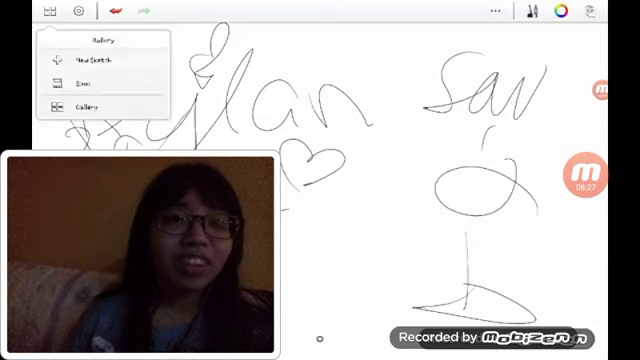
pyautogui.click(93, 60)
# Step: Discard the old page, draw a large curved loop with a triangular tail, and request a new sketch
pyautogui.click(291, 212)
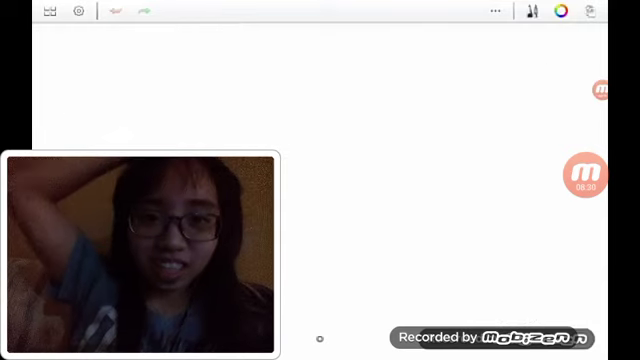
pyautogui.moveTo(441, 104)
pyautogui.mouseDown()
pyautogui.moveTo(449, 188)
pyautogui.moveTo(333, 186)
pyautogui.moveTo(390, 206)
pyautogui.mouseUp()
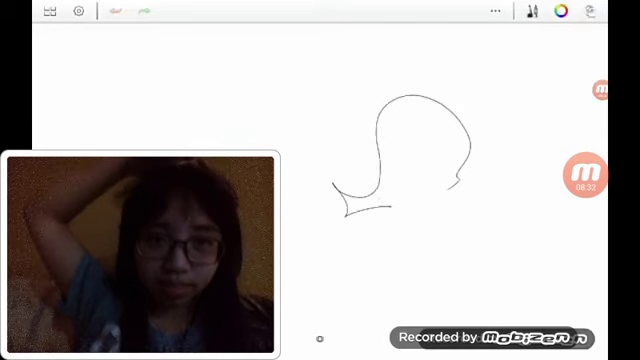
pyautogui.moveTo(345, 188); pyautogui.dragTo(390, 205)
pyautogui.moveTo(465, 55)
pyautogui.mouseDown()
pyautogui.moveTo(513, 78)
pyautogui.moveTo(478, 108)
pyautogui.moveTo(497, 145)
pyautogui.moveTo(521, 155)
pyautogui.moveTo(537, 140)
pyautogui.moveTo(603, 156)
pyautogui.mouseUp()
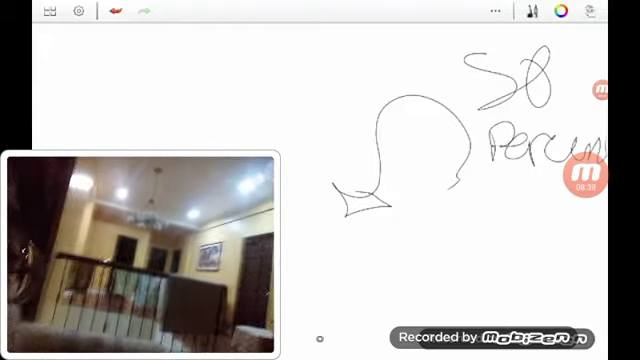
pyautogui.click(49, 11)
pyautogui.click(93, 60)
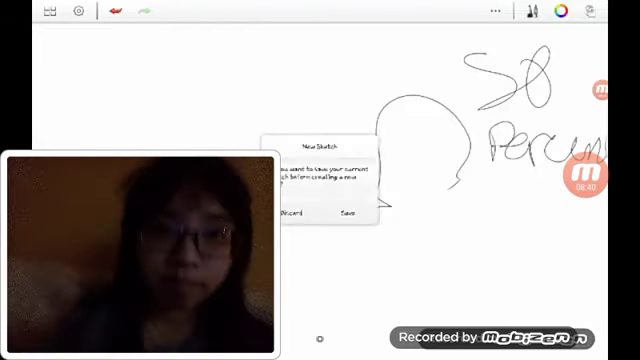
# Step: Clear the old drawing and write 'be got a' across the top
pyautogui.press('Escape')
pyautogui.moveTo(100, 33)
pyautogui.mouseDown()
pyautogui.moveTo(121, 117)
pyautogui.moveTo(186, 100)
pyautogui.mouseUp()
pyautogui.moveTo(328, 78)
pyautogui.mouseDown()
pyautogui.moveTo(374, 72)
pyautogui.moveTo(372, 84)
pyautogui.mouseUp()
pyautogui.moveTo(401, 47); pyautogui.dragTo(398, 112)
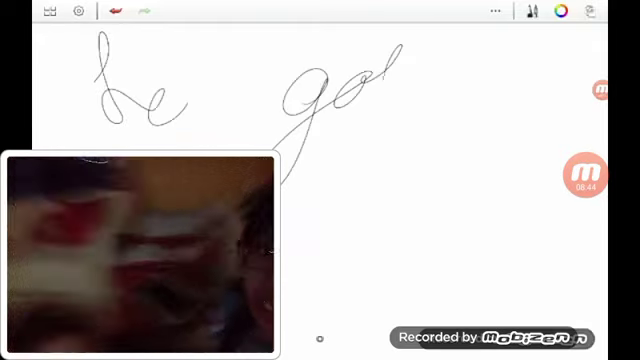
pyautogui.moveTo(365, 72); pyautogui.dragTo(421, 62)
pyautogui.moveTo(500, 80); pyautogui.dragTo(510, 105)
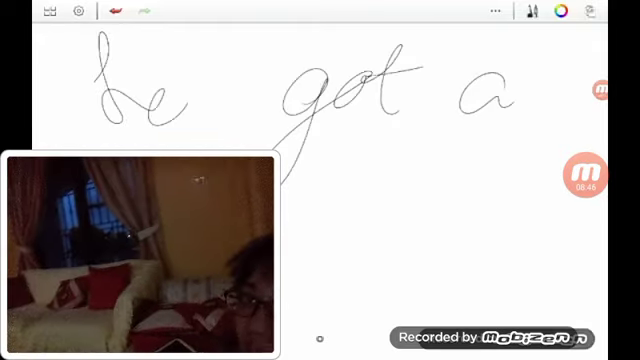
# Step: Write 'tooth removed' on the second line and underline the sentence
pyautogui.moveTo(195, 128); pyautogui.dragTo(240, 150)
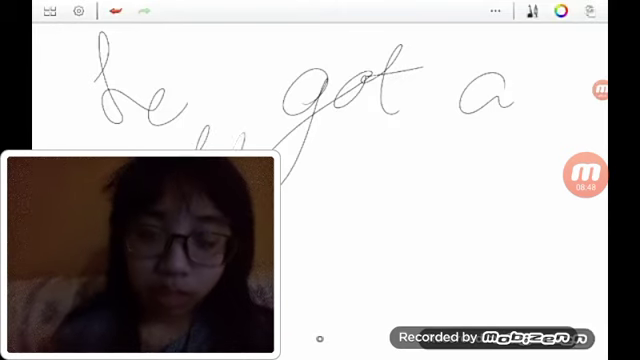
pyautogui.moveTo(396, 164); pyautogui.dragTo(430, 147)
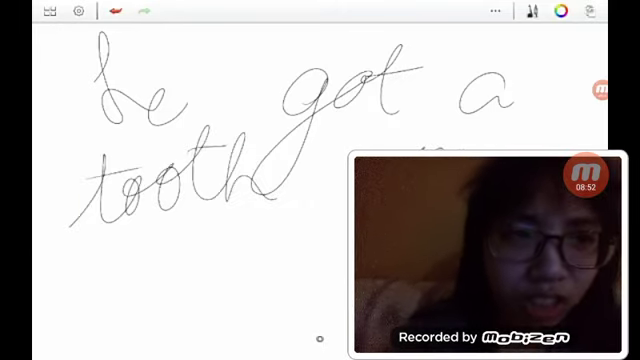
pyautogui.moveTo(577, 152); pyautogui.dragTo(578, 128)
pyautogui.moveTo(480, 250); pyautogui.dragTo(140, 250)
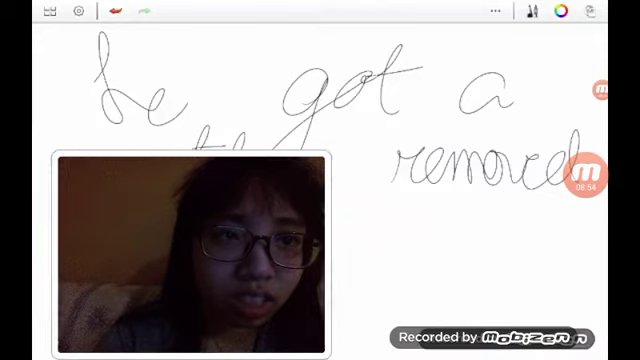
pyautogui.moveTo(280, 240); pyautogui.dragTo(527, 220)
# Step: Write a boxed 'UGLY' below the line, then request a new sketch
pyautogui.moveTo(305, 292); pyautogui.dragTo(355, 325)
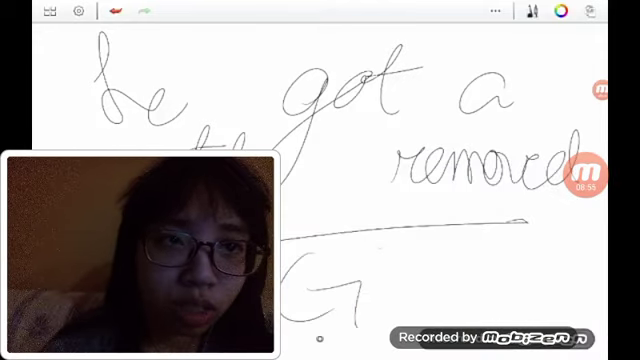
pyautogui.moveTo(460, 250); pyautogui.dragTo(412, 318)
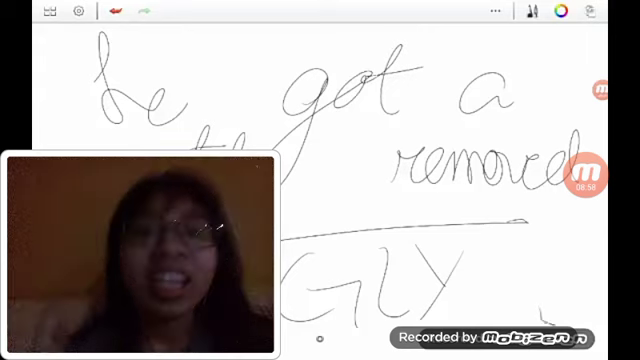
pyautogui.moveTo(518, 228)
pyautogui.mouseDown()
pyautogui.moveTo(540, 318)
pyautogui.moveTo(285, 322)
pyautogui.mouseUp()
pyautogui.moveTo(280, 234); pyautogui.dragTo(525, 226)
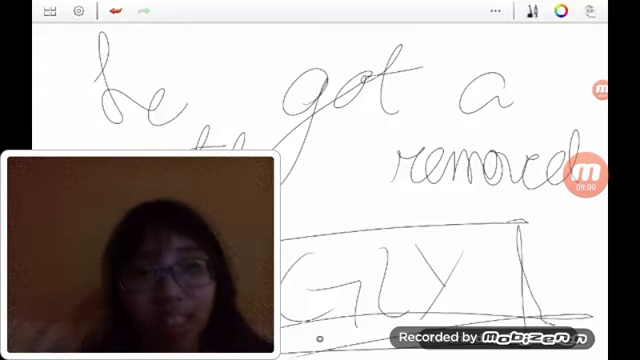
pyautogui.moveTo(285, 326); pyautogui.dragTo(600, 316)
pyautogui.click(49, 11)
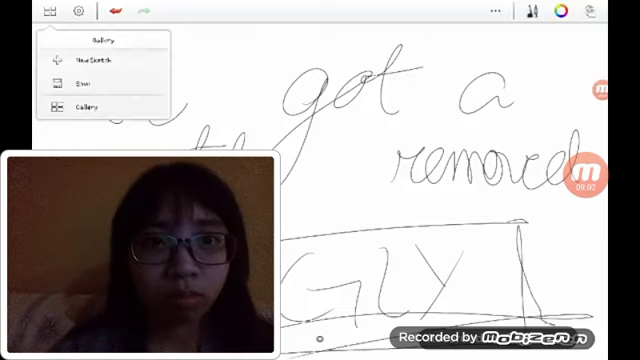
pyautogui.click(90, 60)
# Step: Discard the current page and write 'Grade 2 I didnt' on the first line
pyautogui.click(291, 211)
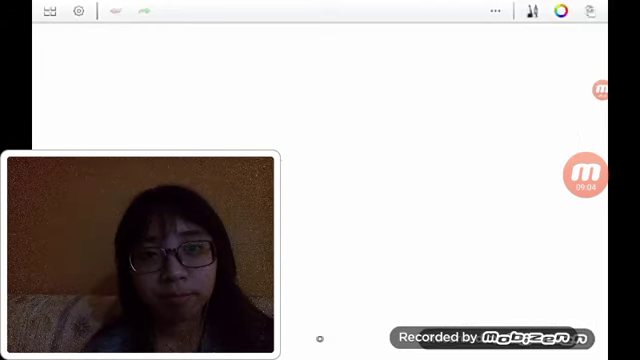
pyautogui.moveTo(100, 42); pyautogui.dragTo(70, 62)
pyautogui.moveTo(105, 95)
pyautogui.mouseDown()
pyautogui.moveTo(150, 62)
pyautogui.moveTo(204, 42)
pyautogui.mouseUp()
pyautogui.moveTo(195, 65)
pyautogui.mouseDown()
pyautogui.moveTo(212, 95)
pyautogui.moveTo(250, 95)
pyautogui.mouseUp()
pyautogui.moveTo(297, 42); pyautogui.dragTo(338, 74)
pyautogui.moveTo(446, 42); pyautogui.dragTo(446, 72)
pyautogui.moveTo(500, 45); pyautogui.dragTo(498, 76)
pyautogui.moveTo(522, 60); pyautogui.dragTo(523, 76)
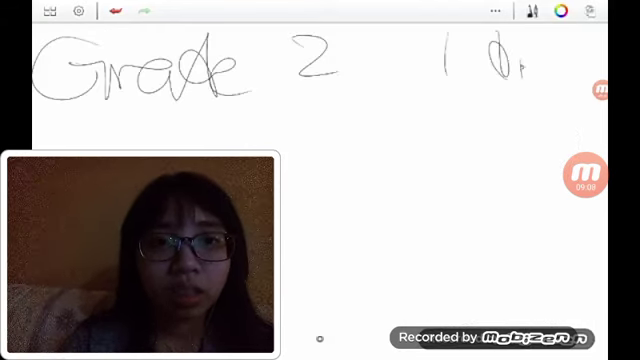
pyautogui.moveTo(545, 38)
pyautogui.mouseDown()
pyautogui.moveTo(546, 78)
pyautogui.moveTo(568, 78)
pyautogui.mouseUp()
pyautogui.moveTo(578, 45); pyautogui.dragTo(580, 92)
# Step: Write 'like anyone' on the second line
pyautogui.moveTo(65, 145); pyautogui.dragTo(66, 190)
pyautogui.moveTo(100, 160); pyautogui.dragTo(100, 186)
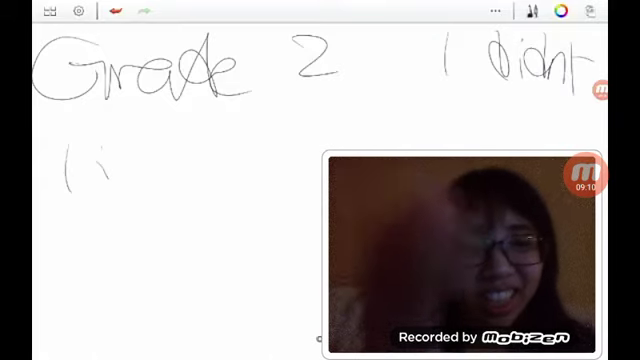
pyautogui.moveTo(137, 150); pyautogui.dragTo(138, 188)
pyautogui.moveTo(160, 147)
pyautogui.mouseDown()
pyautogui.moveTo(145, 152)
pyautogui.moveTo(235, 158)
pyautogui.mouseUp()
pyautogui.moveTo(320, 138)
pyautogui.mouseDown()
pyautogui.moveTo(340, 155)
pyautogui.moveTo(405, 155)
pyautogui.mouseUp()
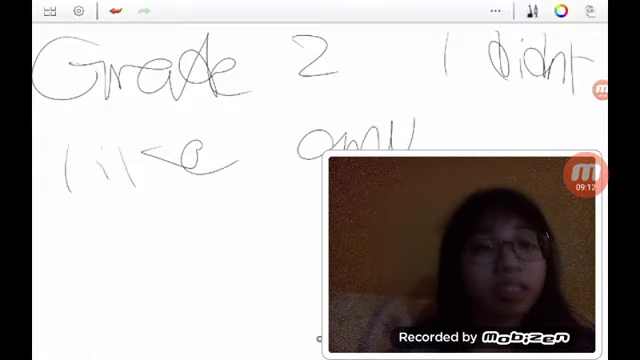
pyautogui.moveTo(425, 118); pyautogui.dragTo(425, 155)
pyautogui.moveTo(440, 115)
pyautogui.mouseDown()
pyautogui.moveTo(440, 155)
pyautogui.moveTo(485, 110)
pyautogui.mouseUp()
pyautogui.moveTo(490, 150)
pyautogui.mouseDown()
pyautogui.moveTo(512, 105)
pyautogui.moveTo(545, 145)
pyautogui.mouseUp()
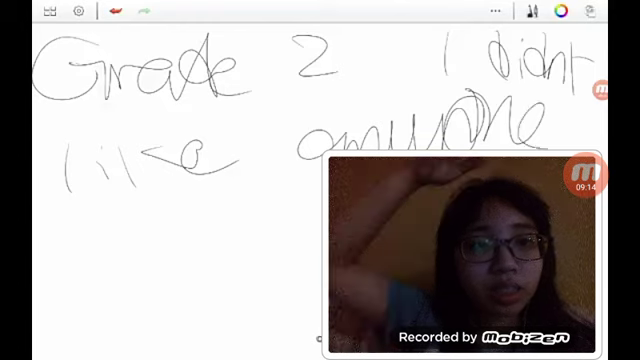
# Step: Write 'anymore' on the third line and open the Gallery menu
pyautogui.moveTo(45, 228); pyautogui.dragTo(60, 250)
pyautogui.moveTo(70, 228); pyautogui.dragTo(115, 258)
pyautogui.moveTo(122, 228); pyautogui.dragTo(132, 310)
pyautogui.moveTo(185, 258); pyautogui.dragTo(235, 255)
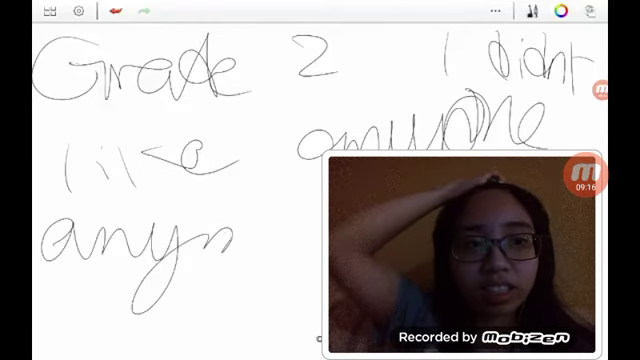
pyautogui.moveTo(265, 228); pyautogui.dragTo(318, 232)
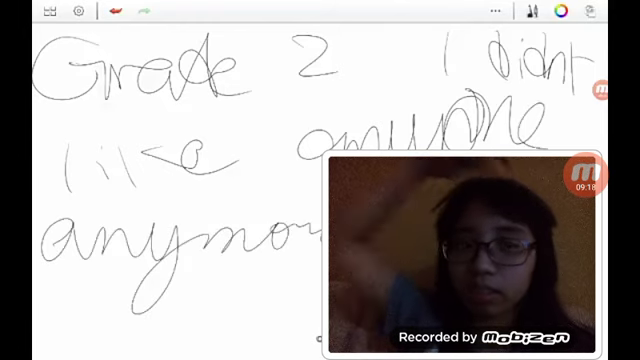
pyautogui.click(49, 11)
# Step: Discard the Grade 2 page and write 'People bullying' across the top
pyautogui.click(93, 60)
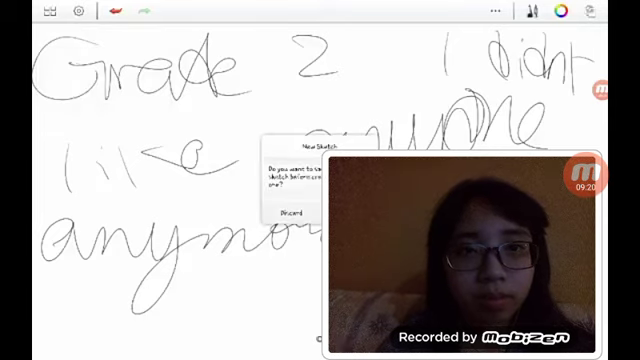
pyautogui.click(290, 211)
pyautogui.moveTo(56, 38)
pyautogui.mouseDown()
pyautogui.moveTo(66, 85)
pyautogui.moveTo(148, 68)
pyautogui.mouseUp()
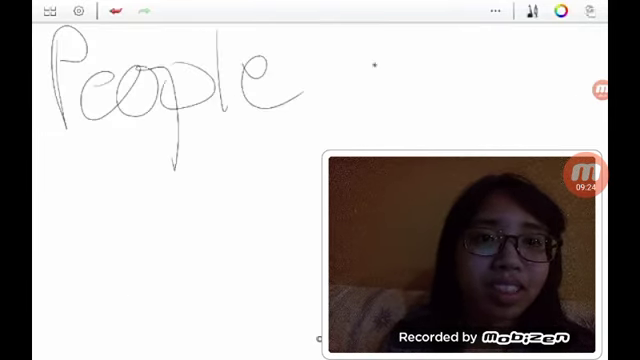
pyautogui.moveTo(356, 58)
pyautogui.mouseDown()
pyautogui.moveTo(350, 114)
pyautogui.moveTo(356, 112)
pyautogui.mouseUp()
pyautogui.moveTo(388, 80); pyautogui.dragTo(428, 125)
pyautogui.moveTo(458, 50); pyautogui.dragTo(452, 100)
pyautogui.click(458, 116)
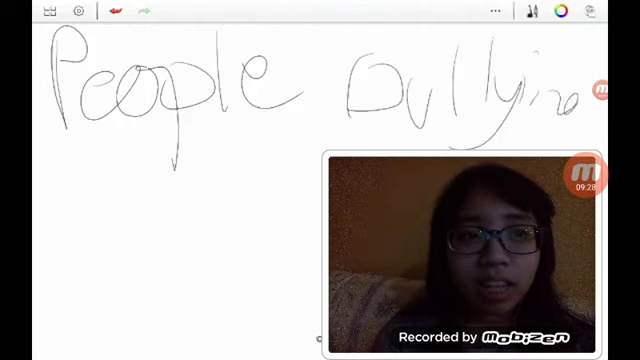
pyautogui.moveTo(575, 92); pyautogui.dragTo(556, 138)
# Step: Discard the 'People bullying' page and add a short mark on the fresh canvas
pyautogui.click(49, 11)
pyautogui.click(93, 60)
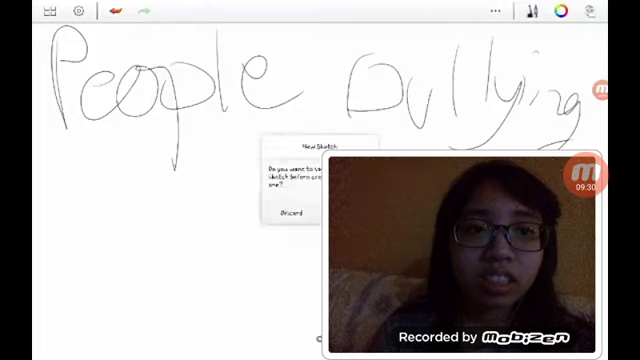
pyautogui.click(291, 211)
pyautogui.moveTo(56, 52); pyautogui.dragTo(75, 60)
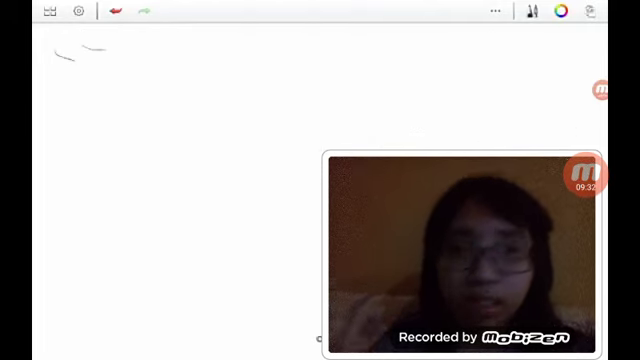
pyautogui.click(320, 180)
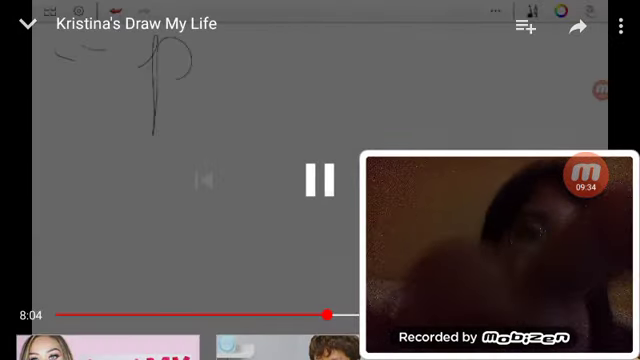
pyautogui.click(320, 180)
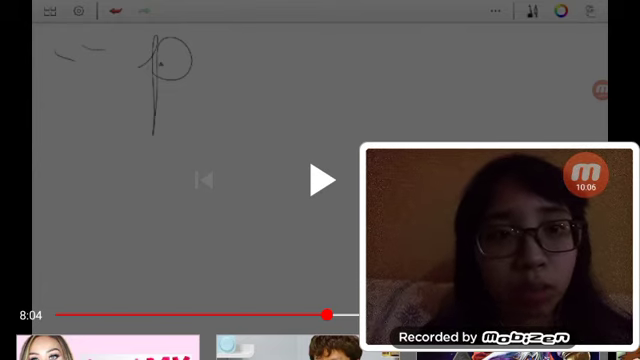
# Step: Skip the video from 8:16 to 9:36 to reach the standing-figure drawing
pyautogui.click(321, 180)
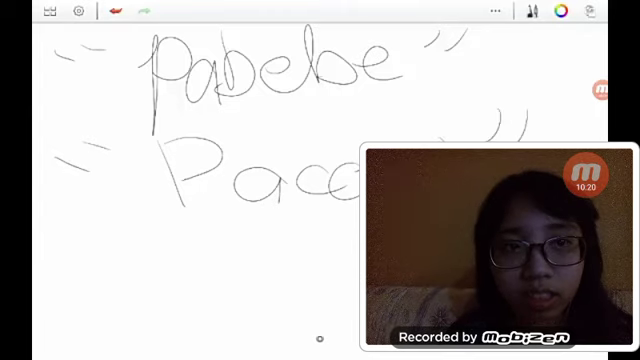
pyautogui.click(320, 338)
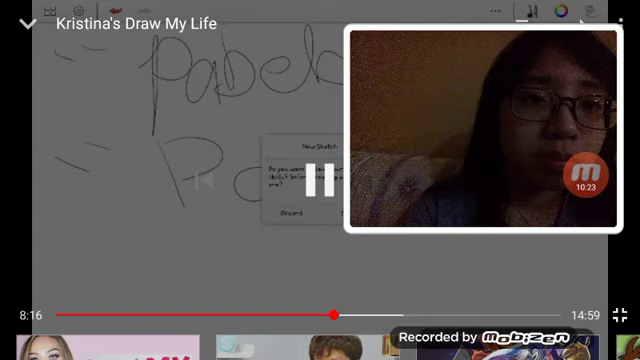
pyautogui.click(379, 314)
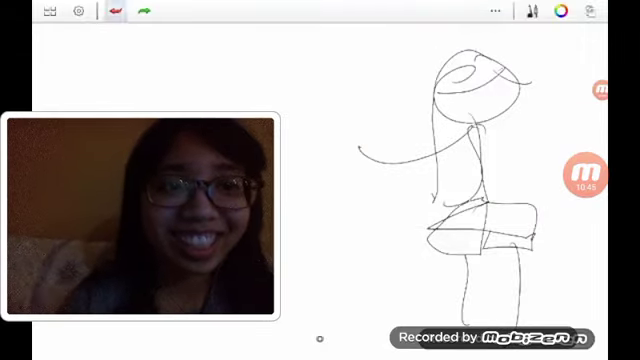
# Step: Undo and redo the last head stroke, then skip the video ahead to the TOP KPOP list
pyautogui.click(116, 10)
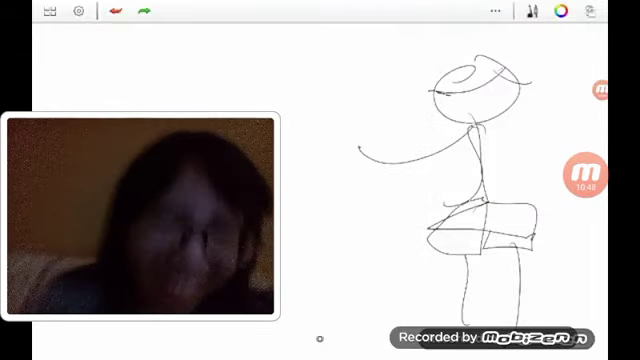
pyautogui.click(144, 10)
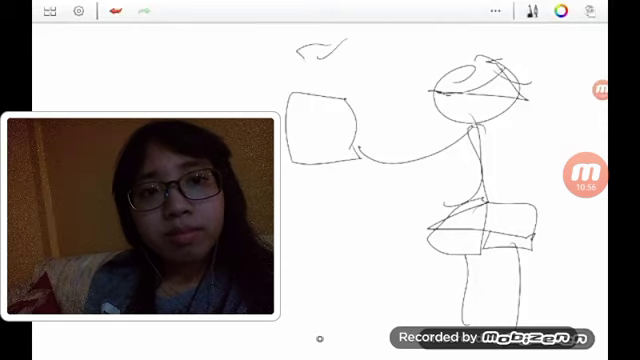
pyautogui.click(320, 300)
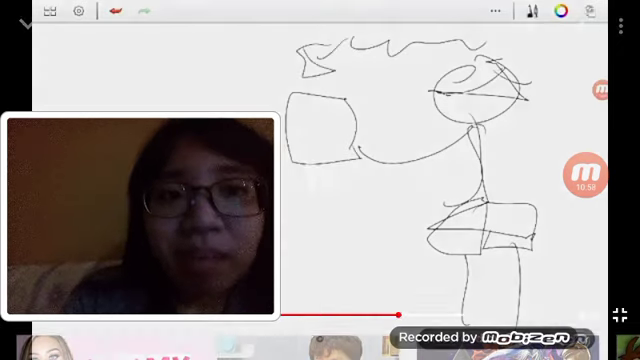
pyautogui.moveTo(397, 314); pyautogui.dragTo(445, 314)
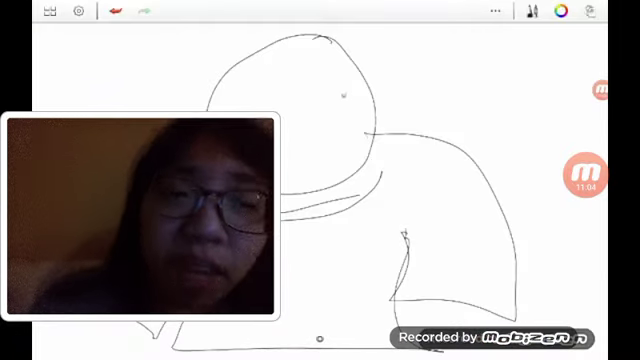
pyautogui.click(320, 180)
pyautogui.moveTo(447, 313); pyautogui.dragTo(487, 315)
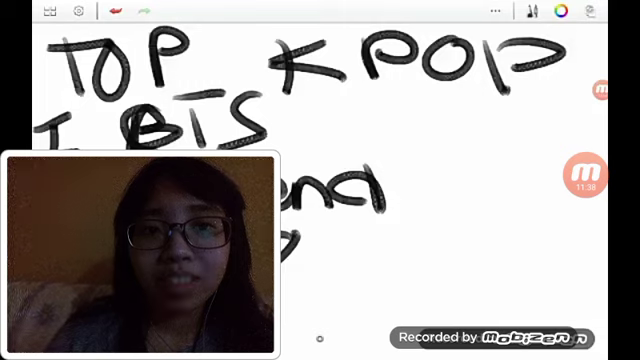
# Step: Write 'Red Velvet' along the bottom of the canvas
pyautogui.moveTo(296, 316); pyautogui.dragTo(293, 334)
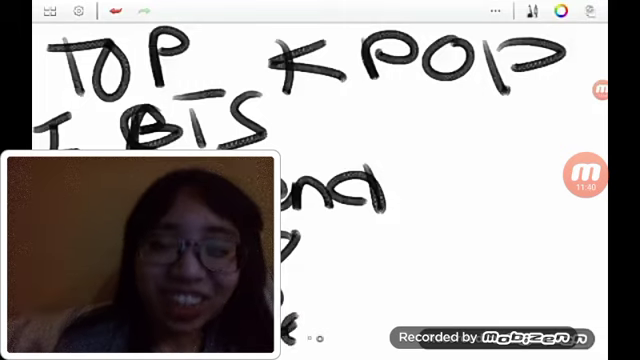
pyautogui.moveTo(330, 305); pyautogui.dragTo(345, 330)
pyautogui.moveTo(345, 292); pyautogui.dragTo(348, 332)
pyautogui.moveTo(400, 295)
pyautogui.mouseDown()
pyautogui.moveTo(398, 332)
pyautogui.moveTo(438, 330)
pyautogui.mouseUp()
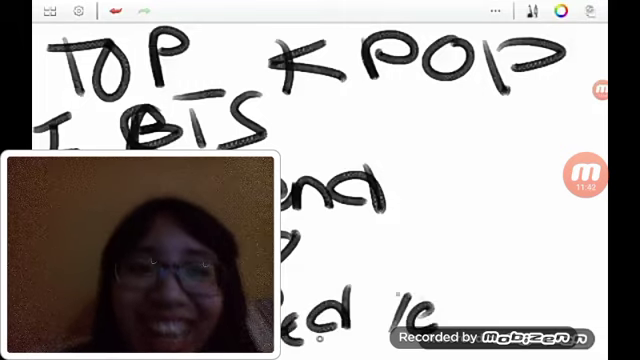
pyautogui.moveTo(372, 290); pyautogui.dragTo(392, 330)
pyautogui.moveTo(425, 288); pyautogui.dragTo(425, 332)
pyautogui.moveTo(435, 305); pyautogui.dragTo(498, 325)
pyautogui.moveTo(515, 285); pyautogui.dragTo(510, 335)
pyautogui.moveTo(500, 300); pyautogui.dragTo(530, 298)
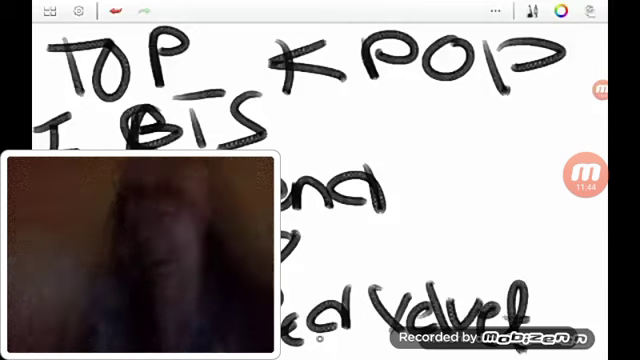
# Step: Write '5: Twice' to the right of BTS
pyautogui.moveTo(443, 116); pyautogui.dragTo(424, 152)
pyautogui.click(466, 148)
pyautogui.moveTo(478, 128)
pyautogui.mouseDown()
pyautogui.moveTo(481, 158)
pyautogui.moveTo(497, 118)
pyautogui.mouseUp()
pyautogui.moveTo(495, 128)
pyautogui.mouseDown()
pyautogui.moveTo(525, 132)
pyautogui.moveTo(535, 155)
pyautogui.mouseUp()
pyautogui.moveTo(565, 135); pyautogui.dragTo(555, 152)
pyautogui.moveTo(575, 140); pyautogui.dragTo(598, 150)
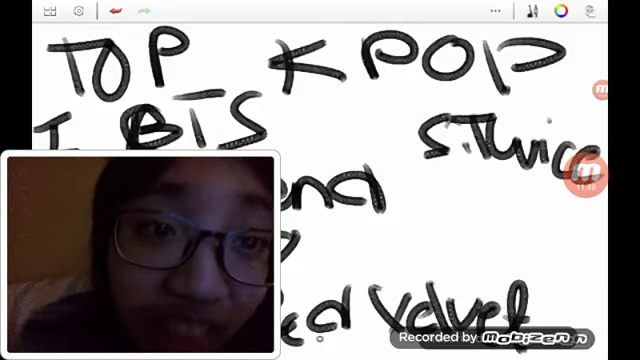
# Step: Draw loops around BTS and Red Velvet
pyautogui.moveTo(262, 96); pyautogui.dragTo(258, 110)
pyautogui.moveTo(150, 112)
pyautogui.mouseDown()
pyautogui.moveTo(290, 105)
pyautogui.moveTo(430, 180)
pyautogui.moveTo(300, 215)
pyautogui.mouseUp()
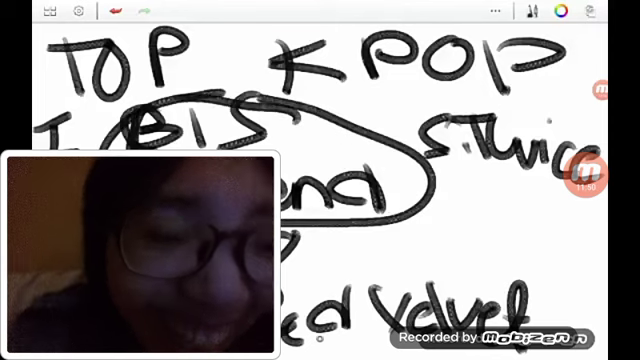
pyautogui.moveTo(530, 300); pyautogui.dragTo(285, 232)
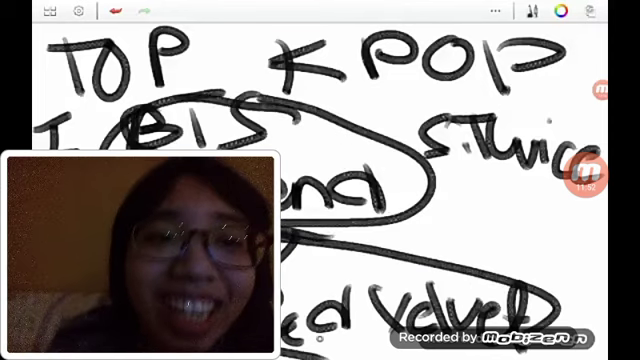
pyautogui.moveTo(442, 195); pyautogui.dragTo(436, 214)
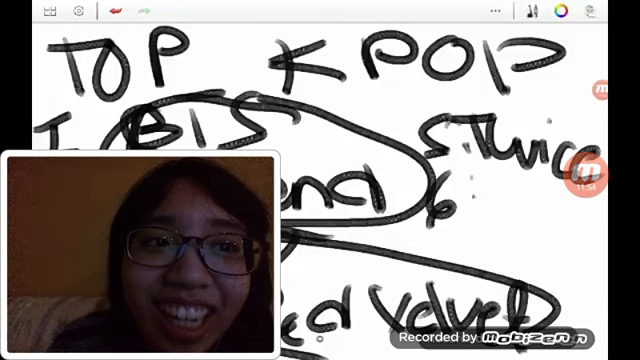
# Step: Write the sixth entry with 'can' beneath, circle the right-hand entries, and open file options
pyautogui.moveTo(505, 198)
pyautogui.mouseDown()
pyautogui.moveTo(500, 214)
pyautogui.moveTo(538, 212)
pyautogui.mouseUp()
pyautogui.moveTo(553, 192)
pyautogui.mouseDown()
pyautogui.moveTo(555, 222)
pyautogui.moveTo(580, 215)
pyautogui.mouseUp()
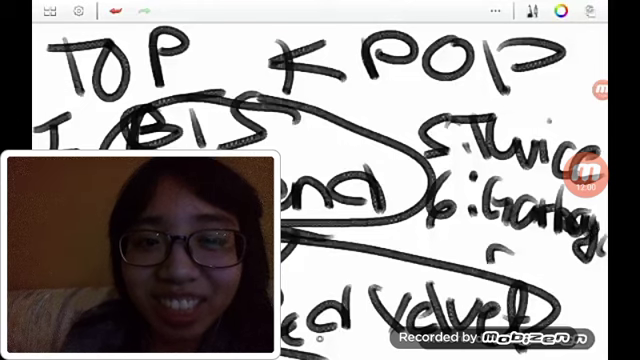
pyautogui.moveTo(505, 248)
pyautogui.mouseDown()
pyautogui.moveTo(515, 265)
pyautogui.moveTo(550, 268)
pyautogui.mouseUp()
pyautogui.moveTo(545, 88)
pyautogui.mouseDown()
pyautogui.moveTo(430, 215)
pyautogui.moveTo(560, 95)
pyautogui.mouseUp()
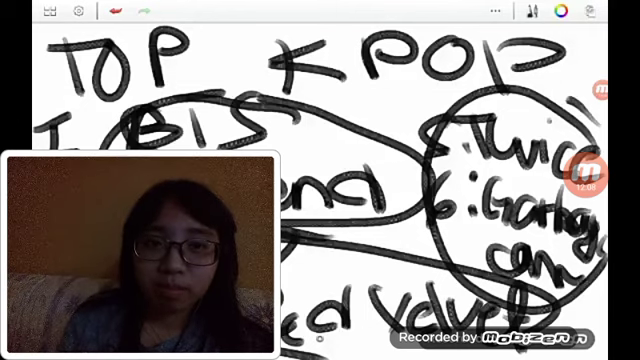
pyautogui.click(49, 11)
# Step: Discard the Kpop list for a new sketch and write 'Byu' at the top
pyautogui.click(92, 60)
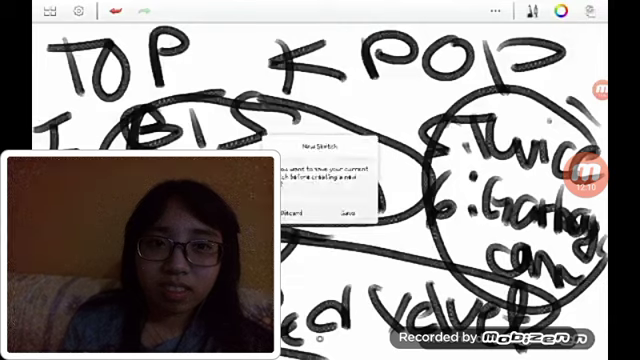
pyautogui.click(291, 213)
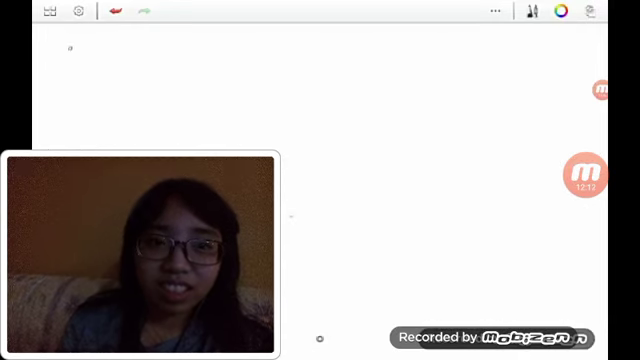
pyautogui.moveTo(51, 22)
pyautogui.mouseDown()
pyautogui.moveTo(63, 136)
pyautogui.moveTo(97, 81)
pyautogui.moveTo(65, 132)
pyautogui.mouseUp()
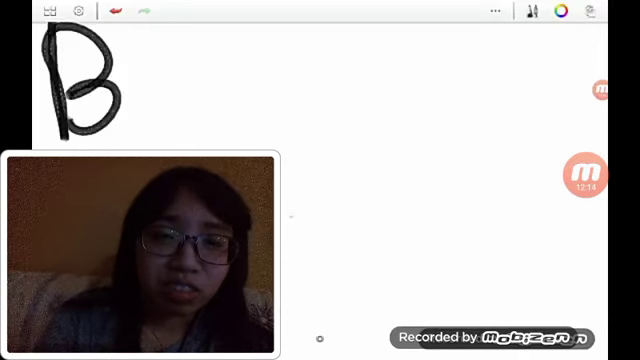
pyautogui.moveTo(118, 80); pyautogui.dragTo(175, 95)
pyautogui.moveTo(160, 75); pyautogui.dragTo(135, 140)
pyautogui.moveTo(185, 80)
pyautogui.mouseDown()
pyautogui.moveTo(265, 85)
pyautogui.moveTo(275, 135)
pyautogui.mouseUp()
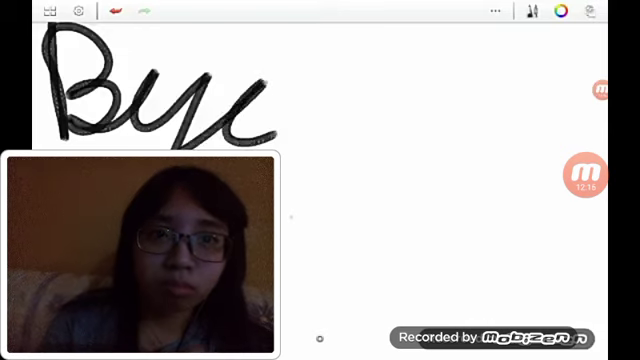
# Step: Discard the Byu drawing for a new sketch, leaving a blank canvas
pyautogui.click(49, 11)
pyautogui.click(93, 60)
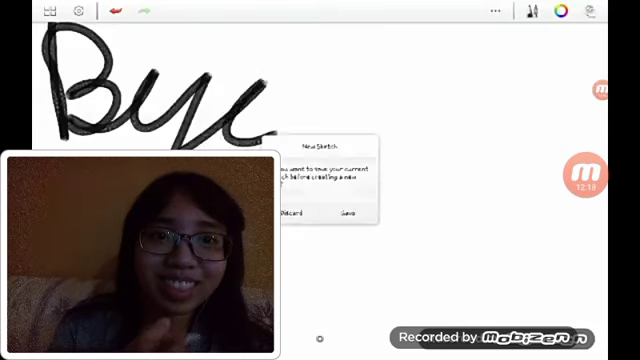
pyautogui.click(291, 212)
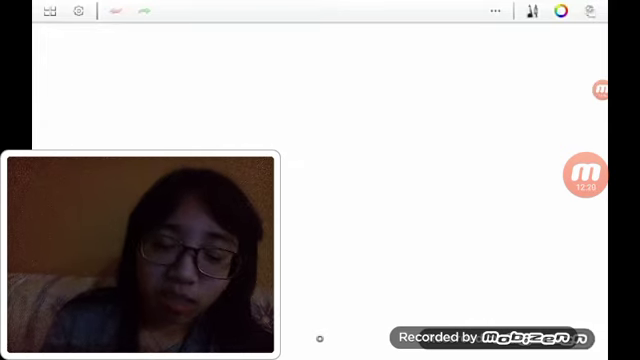
# Step: Letter 'Calligraphy' in large cursive strokes and add a wavy flourish beneath
pyautogui.moveTo(42, 76)
pyautogui.mouseDown()
pyautogui.moveTo(121, 86)
pyautogui.moveTo(48, 150)
pyautogui.moveTo(221, 143)
pyautogui.moveTo(150, 205)
pyautogui.moveTo(207, 171)
pyautogui.moveTo(262, 155)
pyautogui.moveTo(250, 140)
pyautogui.moveTo(270, 205)
pyautogui.moveTo(305, 90)
pyautogui.moveTo(315, 200)
pyautogui.moveTo(333, 147)
pyautogui.moveTo(400, 152)
pyautogui.moveTo(300, 300)
pyautogui.mouseUp()
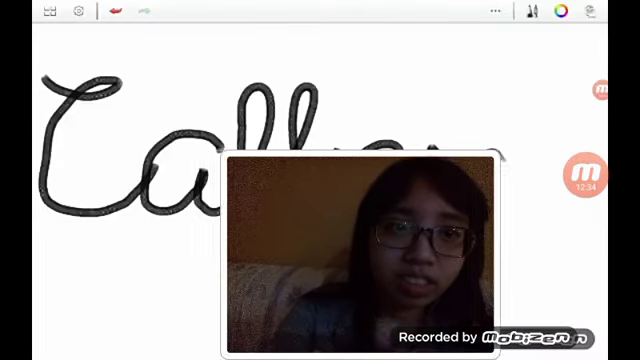
pyautogui.moveTo(430, 215); pyautogui.dragTo(480, 222)
pyautogui.moveTo(495, 150)
pyautogui.mouseDown()
pyautogui.moveTo(500, 225)
pyautogui.moveTo(525, 165)
pyautogui.moveTo(515, 330)
pyautogui.mouseUp()
pyautogui.moveTo(525, 160)
pyautogui.mouseDown()
pyautogui.moveTo(565, 220)
pyautogui.moveTo(545, 235)
pyautogui.mouseUp()
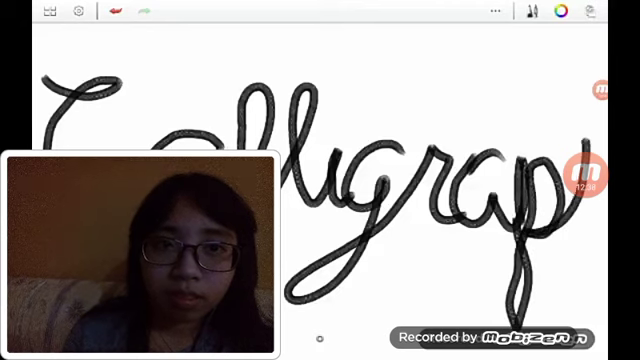
pyautogui.moveTo(585, 130); pyautogui.dragTo(573, 238)
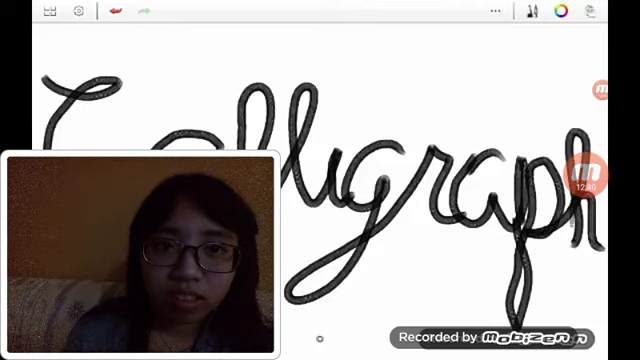
pyautogui.moveTo(590, 262); pyautogui.dragTo(280, 240)
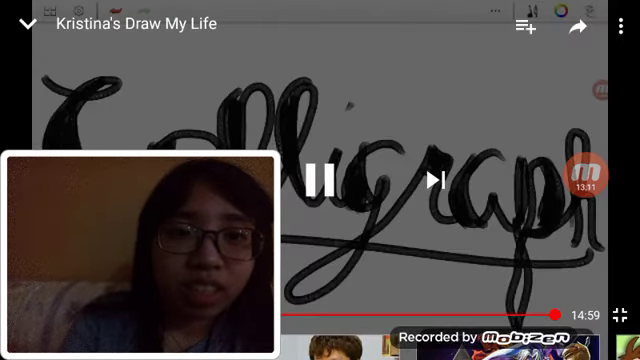
# Step: Pause the Draw My Life video on the finished Calligraphy canvas
pyautogui.click(320, 179)
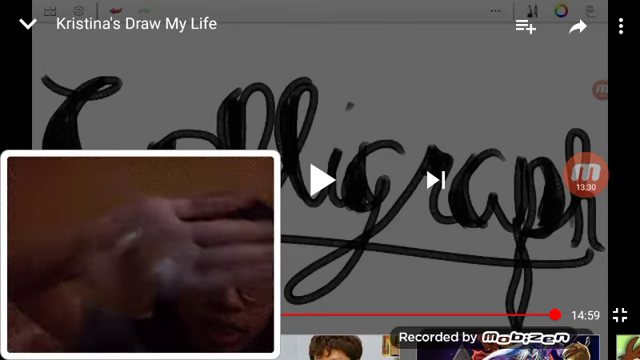
pyautogui.click(585, 175)
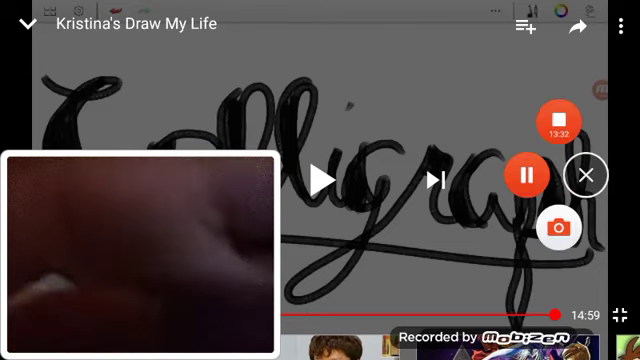